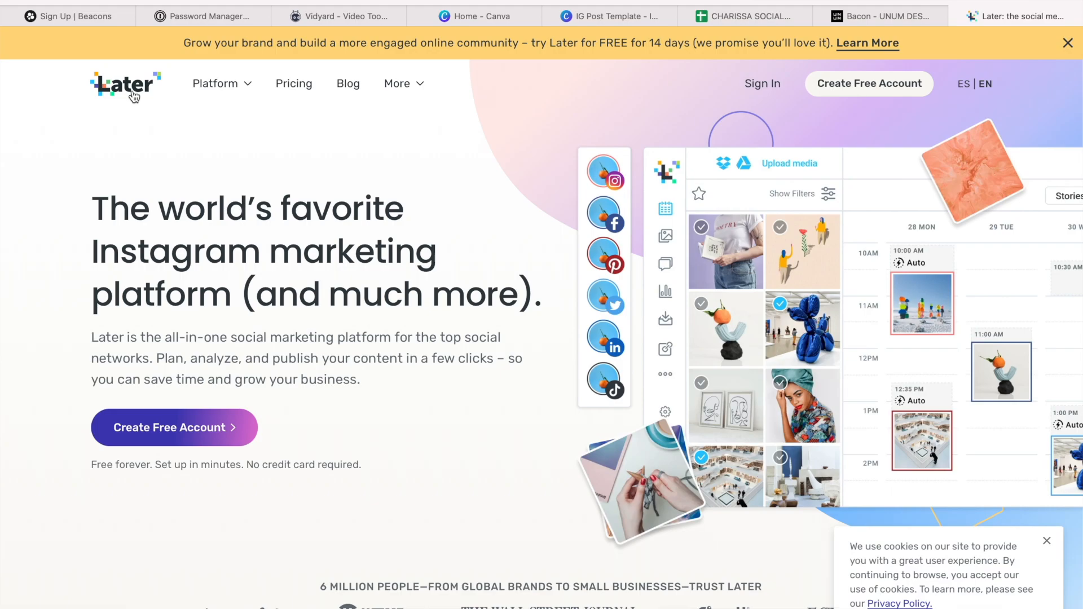
Close the Later website and review the planned Instagram feed grid in UNUM, from the newest rows down to the published posts.
{"action": "key", "text": "super+w"}
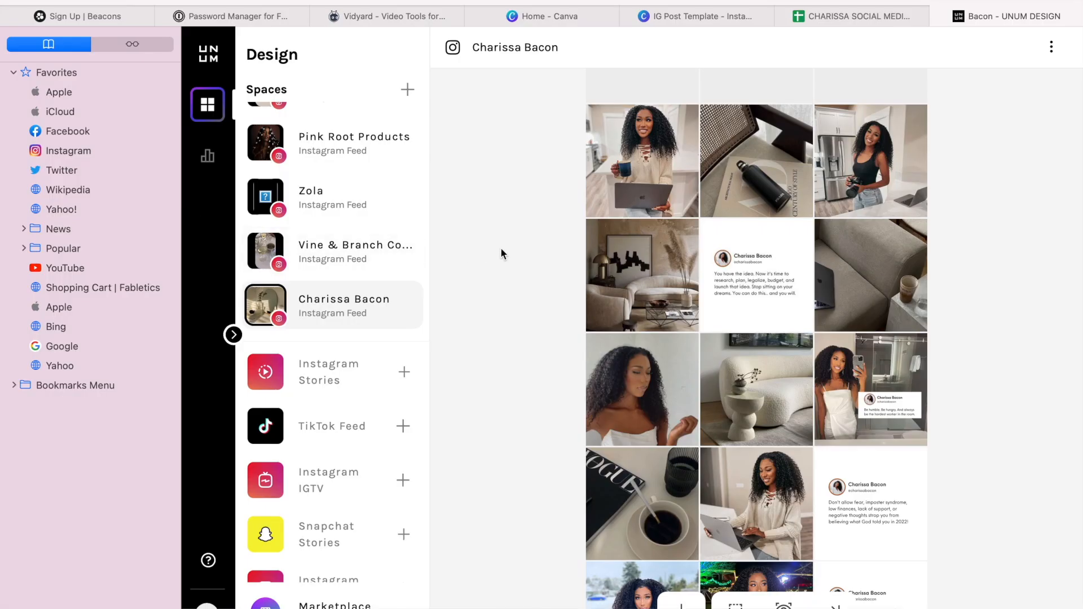
{"action": "scroll", "coordinate": [480, 294], "scroll_direction": "down", "scroll_amount": 2}
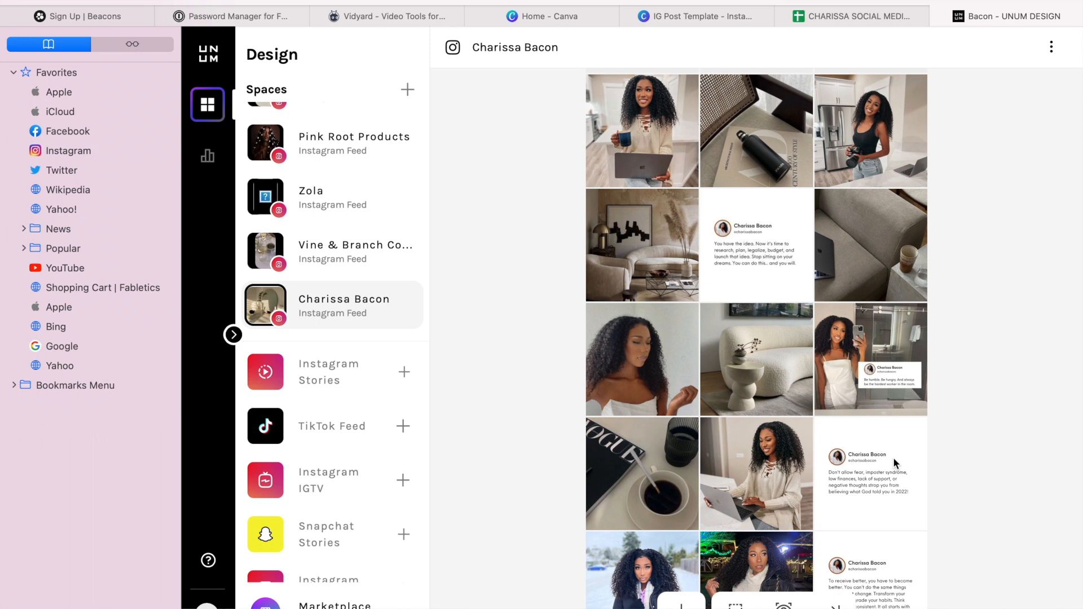
{"action": "mouse_move", "coordinate": [892, 457]}
{"action": "left_click_drag", "start_coordinate": [764, 335], "coordinate": [682, 355]}
{"action": "scroll", "coordinate": [757, 154], "scroll_direction": "down", "scroll_amount": 10}
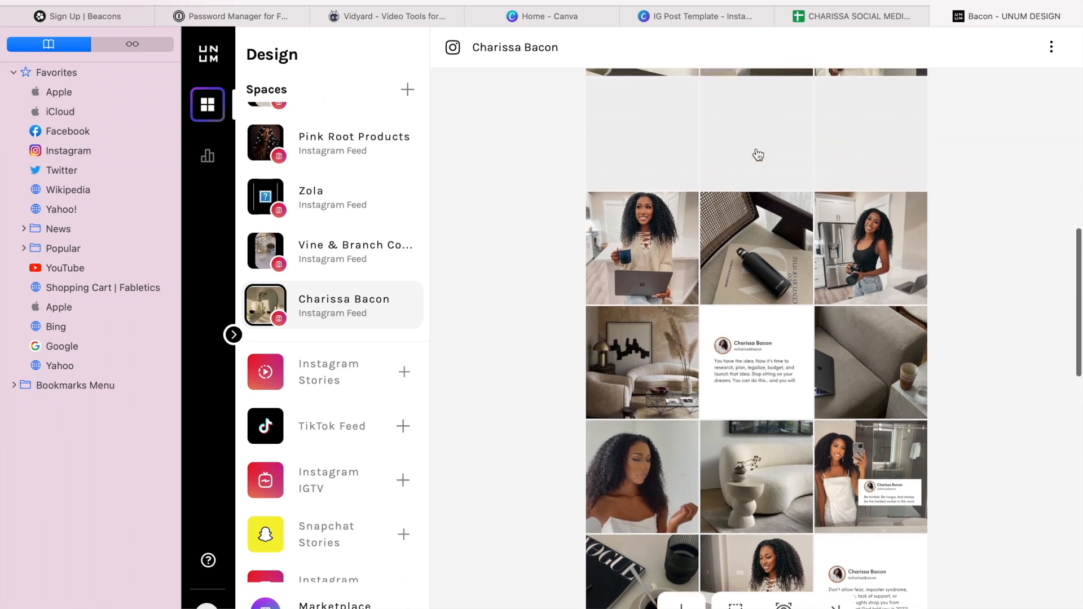
{"action": "scroll", "coordinate": [756, 151], "scroll_direction": "up", "scroll_amount": 5}
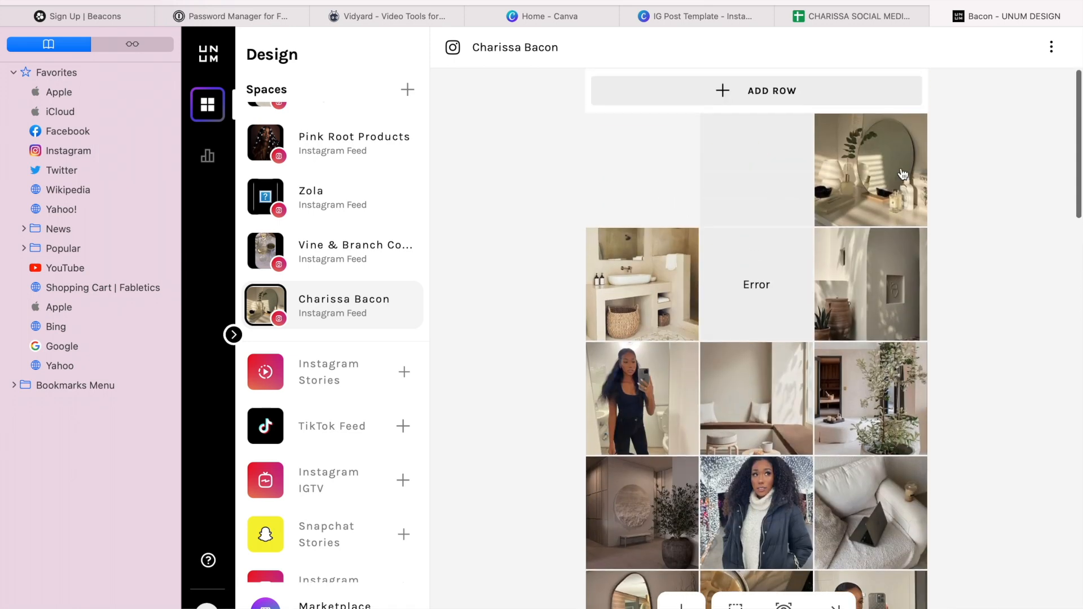
{"action": "scroll", "coordinate": [718, 454], "scroll_direction": "down", "scroll_amount": 2}
{"action": "scroll", "coordinate": [718, 454], "scroll_direction": "down", "scroll_amount": 10}
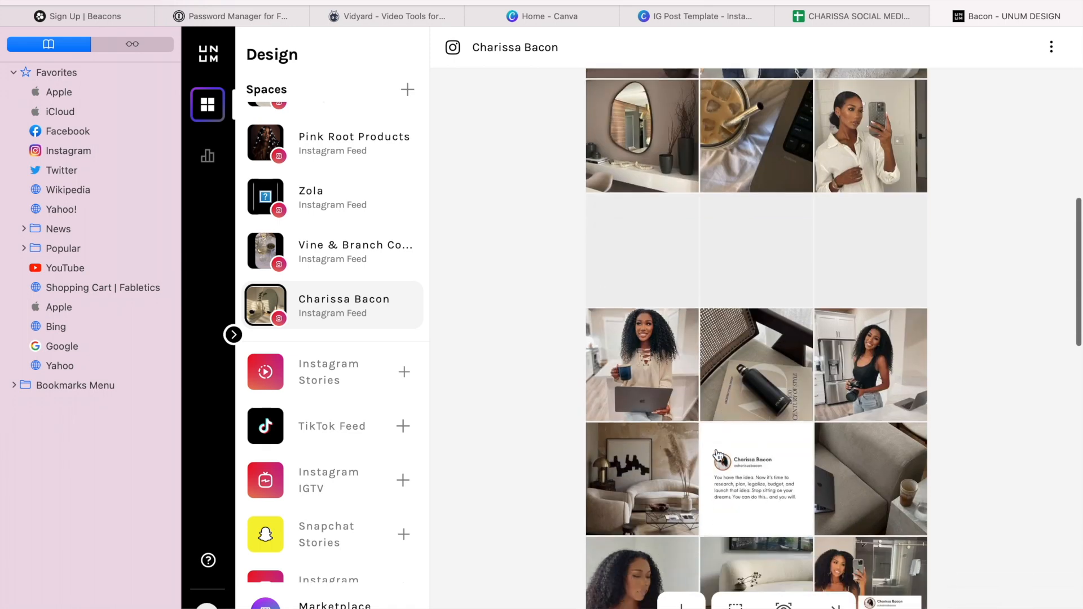
{"action": "scroll", "coordinate": [718, 455], "scroll_direction": "down", "scroll_amount": 2}
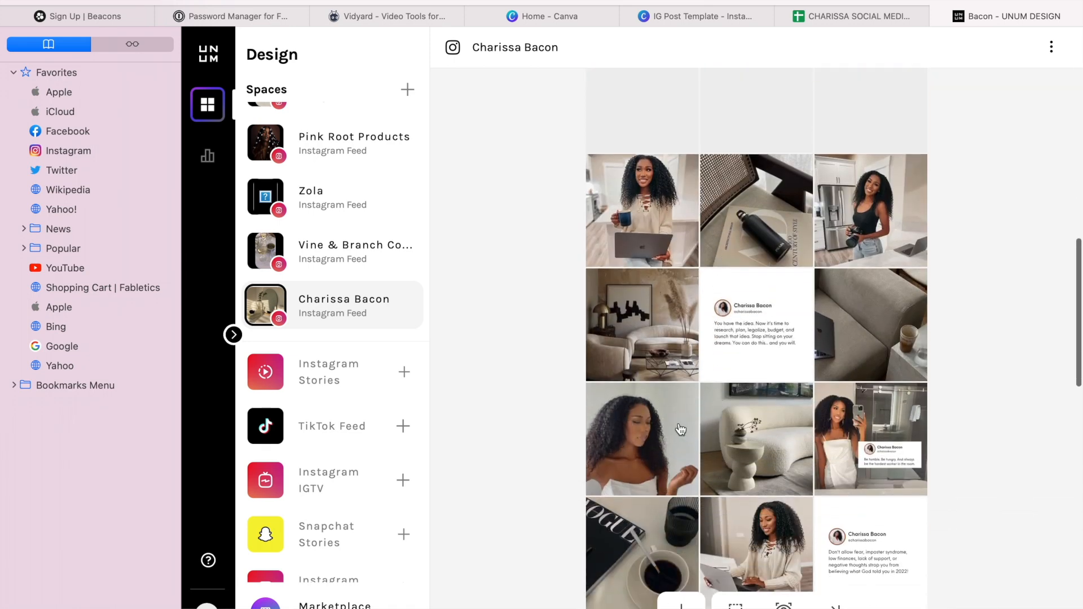
{"action": "scroll", "coordinate": [664, 457], "scroll_direction": "down", "scroll_amount": 6}
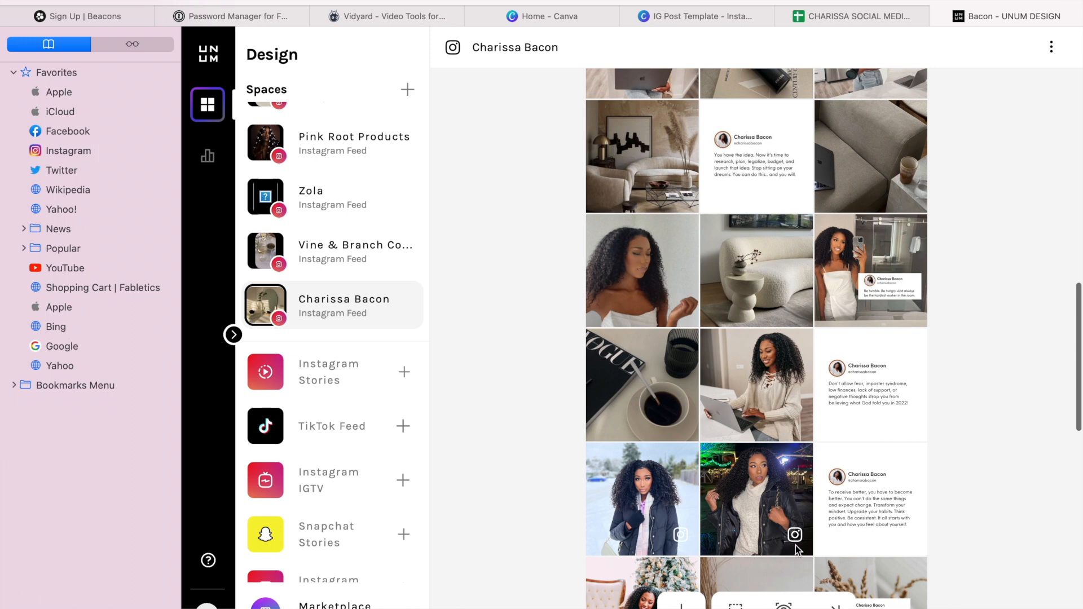
Select the coffee-and-magazine post and clear it, and select the mirror selfie, white sofa, laptop-on-couch and quote posts.
{"action": "left_click", "coordinate": [641, 402]}
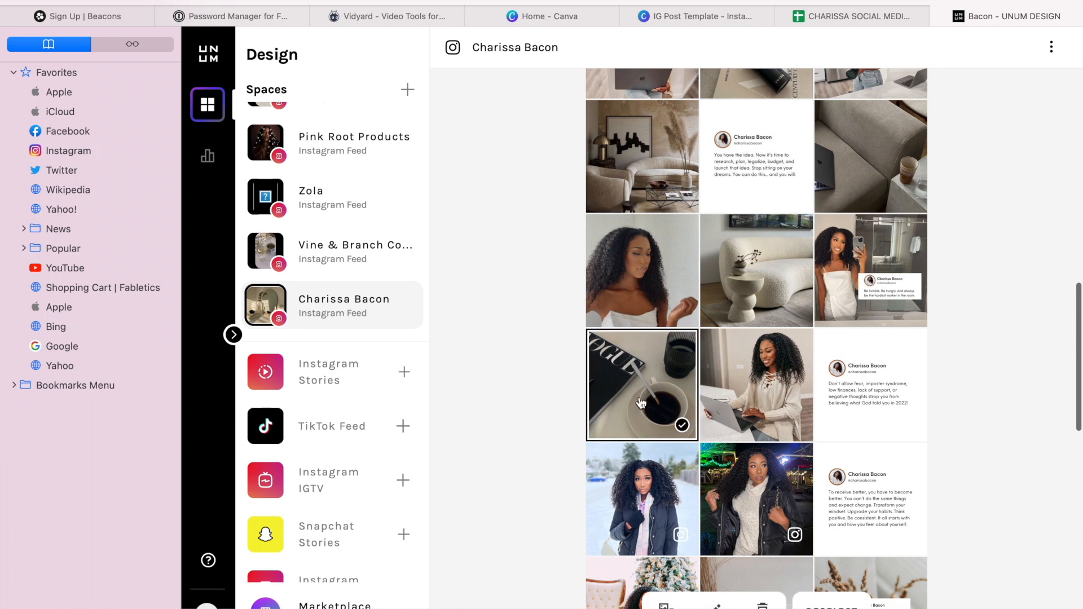
{"action": "left_click_drag", "start_coordinate": [647, 401], "coordinate": [684, 374]}
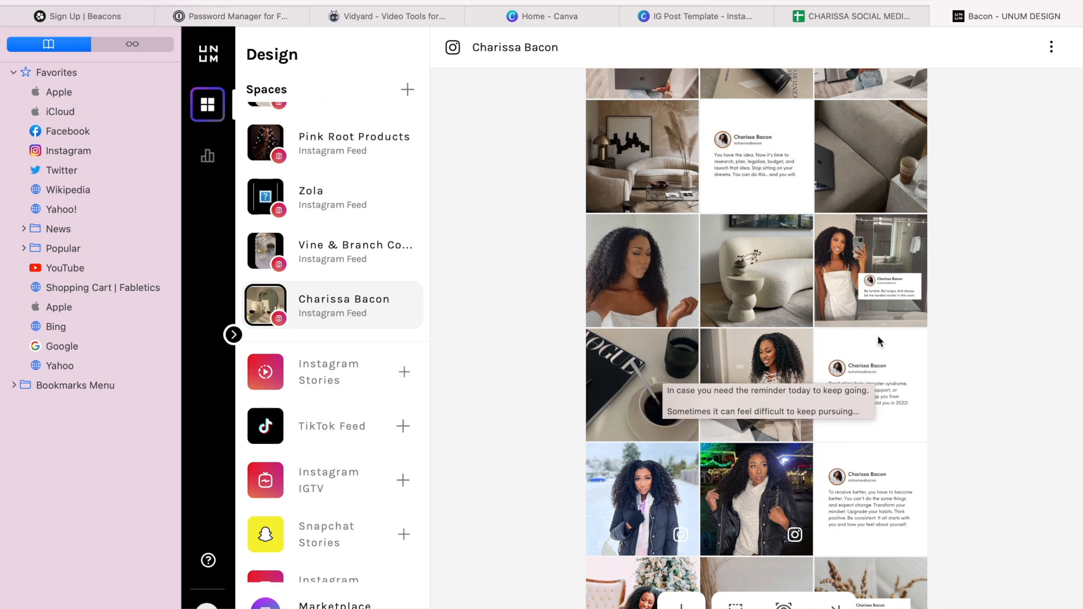
{"action": "left_click", "coordinate": [845, 254]}
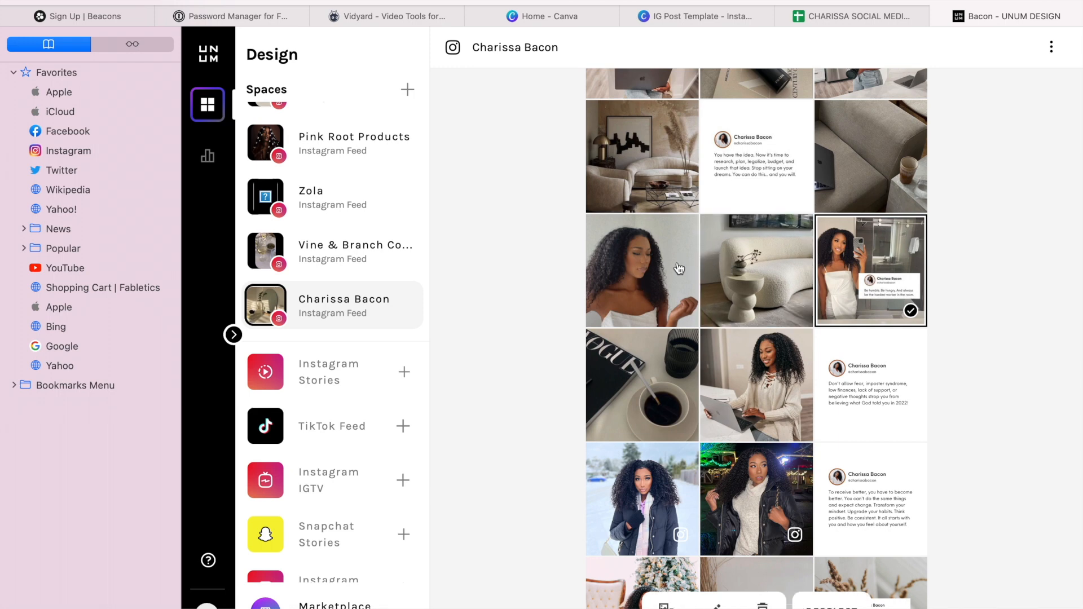
{"action": "left_click", "coordinate": [729, 278]}
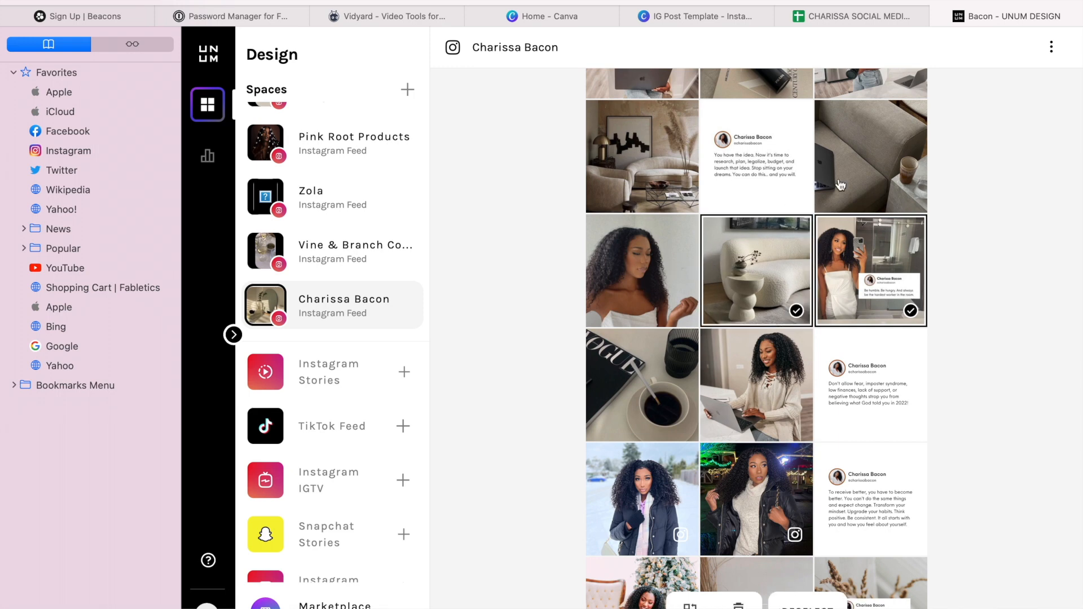
{"action": "left_click", "coordinate": [883, 155]}
{"action": "left_click", "coordinate": [735, 169]}
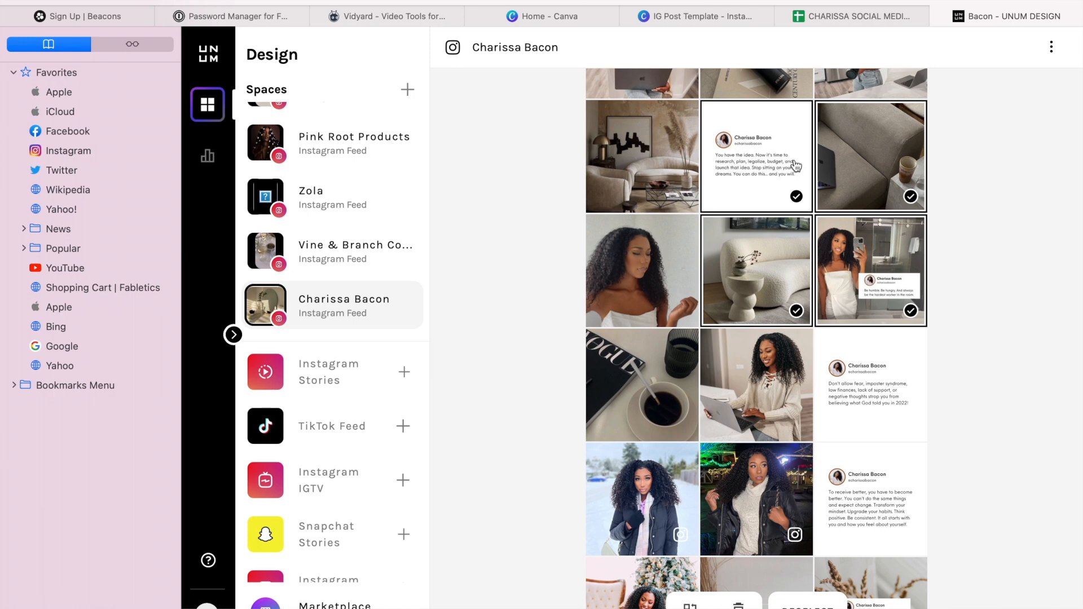
Deselect the laptop-on-couch, white sofa, quote and mirror selfie posts in the feed grid.
{"action": "left_click", "coordinate": [835, 166]}
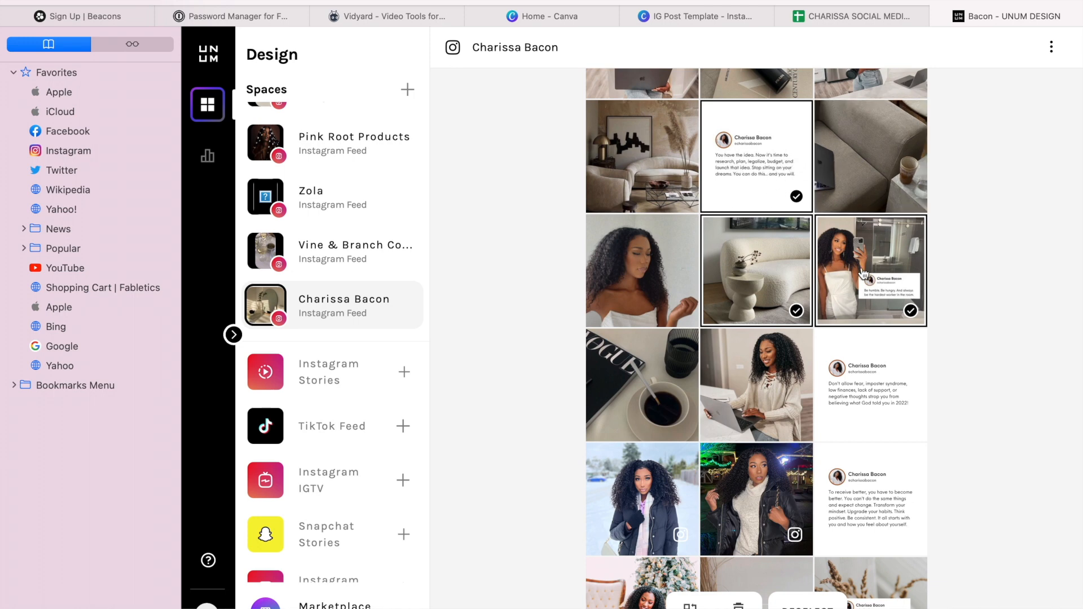
{"action": "left_click", "coordinate": [770, 275]}
{"action": "left_click", "coordinate": [763, 193]}
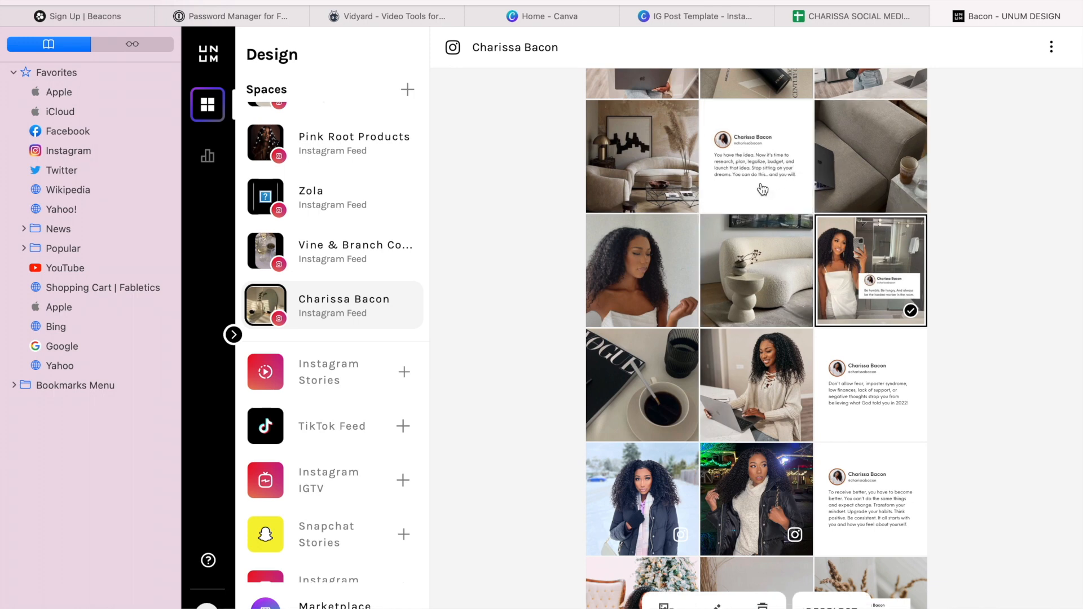
{"action": "left_click", "coordinate": [868, 279]}
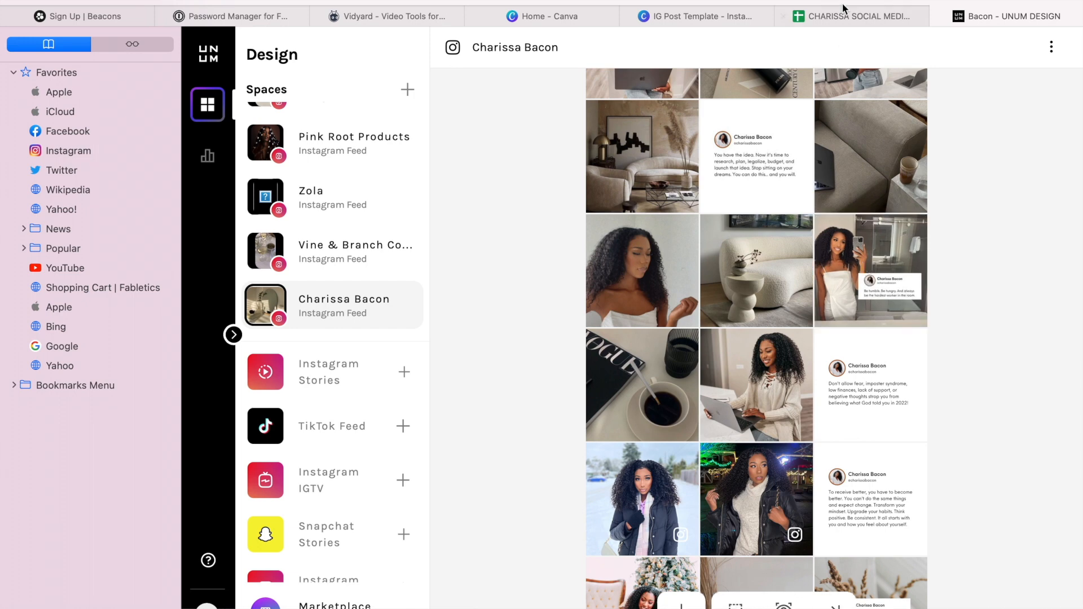
Switch to the content calendar in Google Sheets and examine the headings from Social Network through Caption.
{"action": "left_click", "coordinate": [850, 19]}
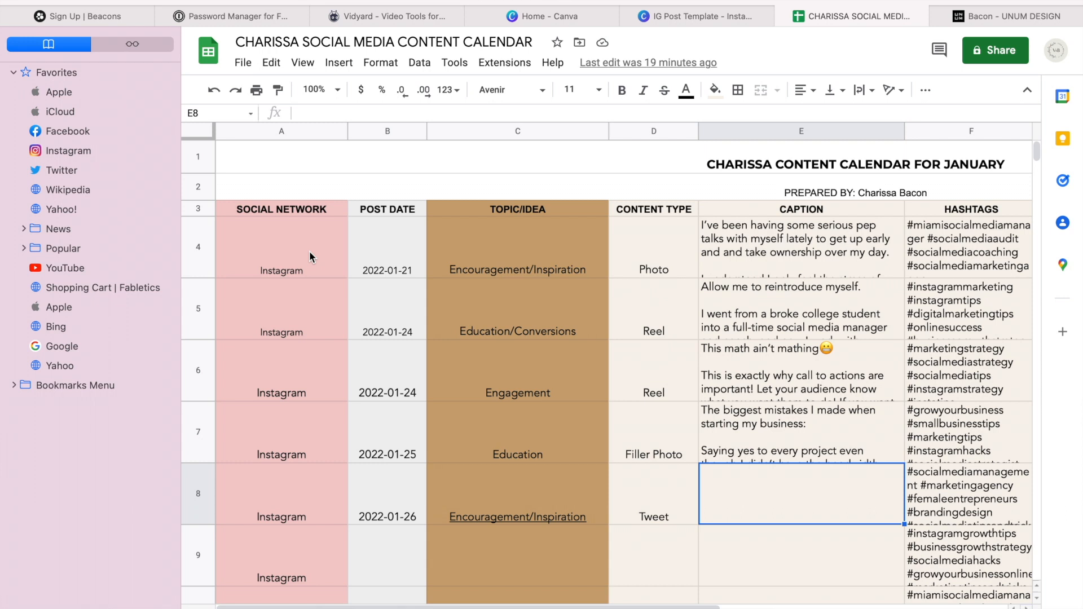
{"action": "left_click", "coordinate": [285, 223]}
{"action": "left_click", "coordinate": [283, 211]}
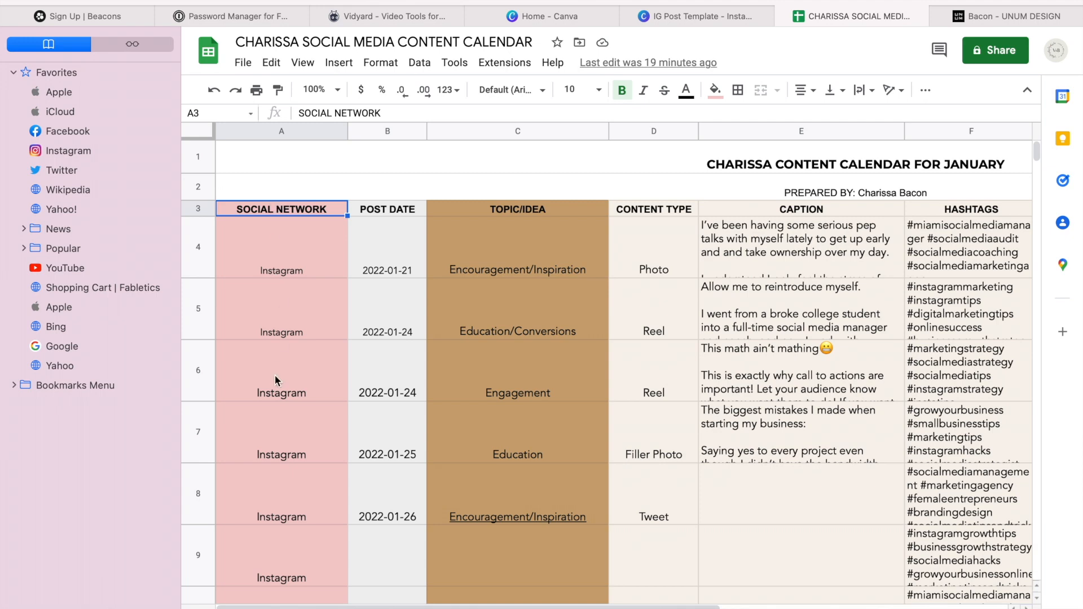
{"action": "left_click", "coordinate": [387, 209]}
{"action": "left_click", "coordinate": [479, 206]}
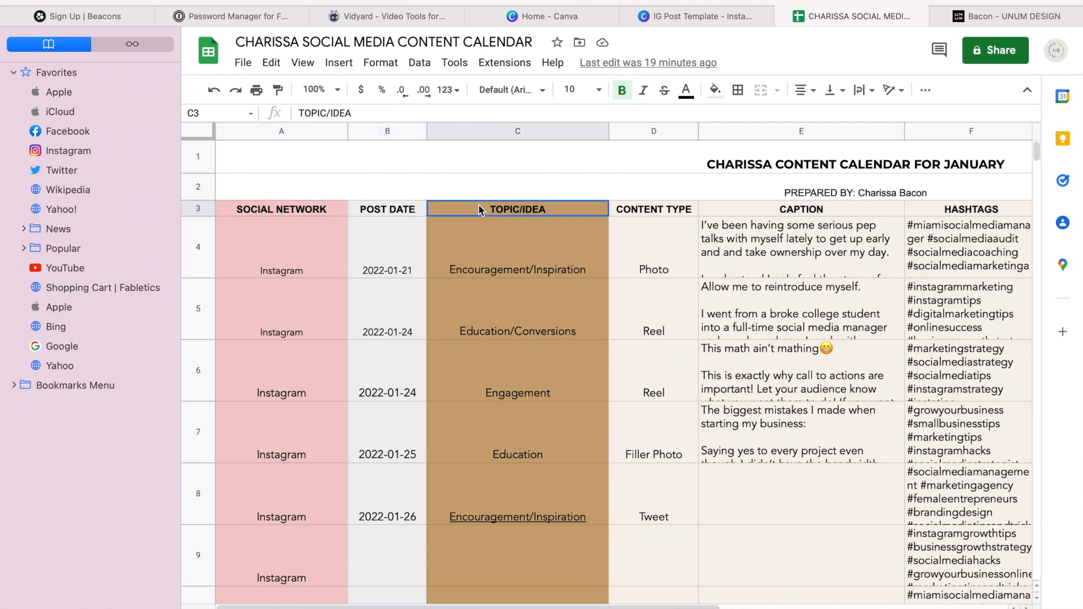
{"action": "left_click", "coordinate": [670, 211]}
{"action": "left_click", "coordinate": [745, 210]}
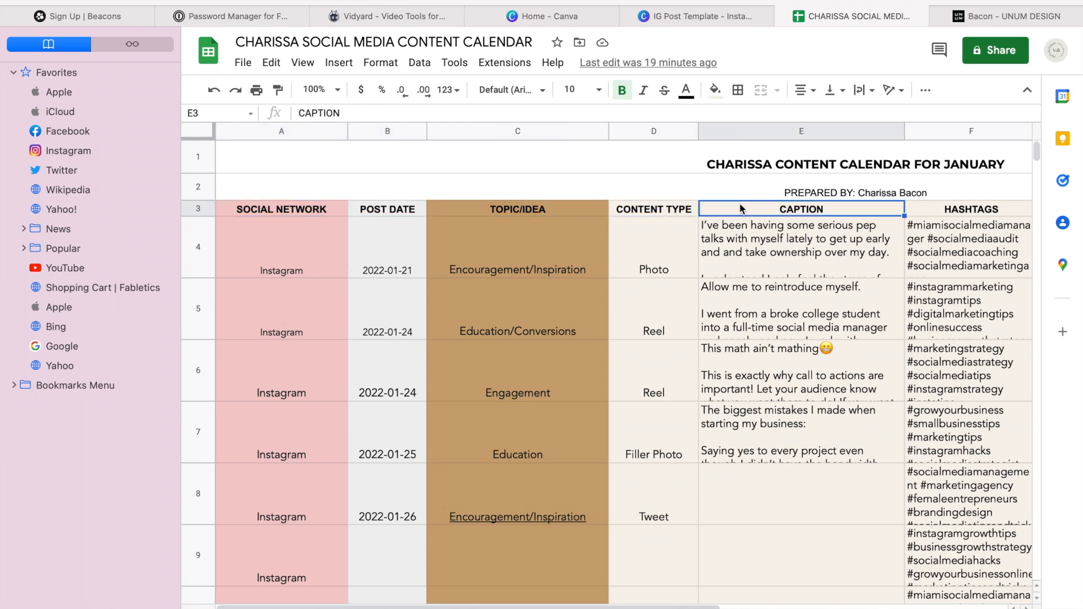
Examine the Image Link, Client Feedback and Approved column headings of the content calendar.
{"action": "scroll", "coordinate": [743, 210], "scroll_direction": "right", "scroll_amount": 10}
{"action": "left_click", "coordinate": [619, 217]}
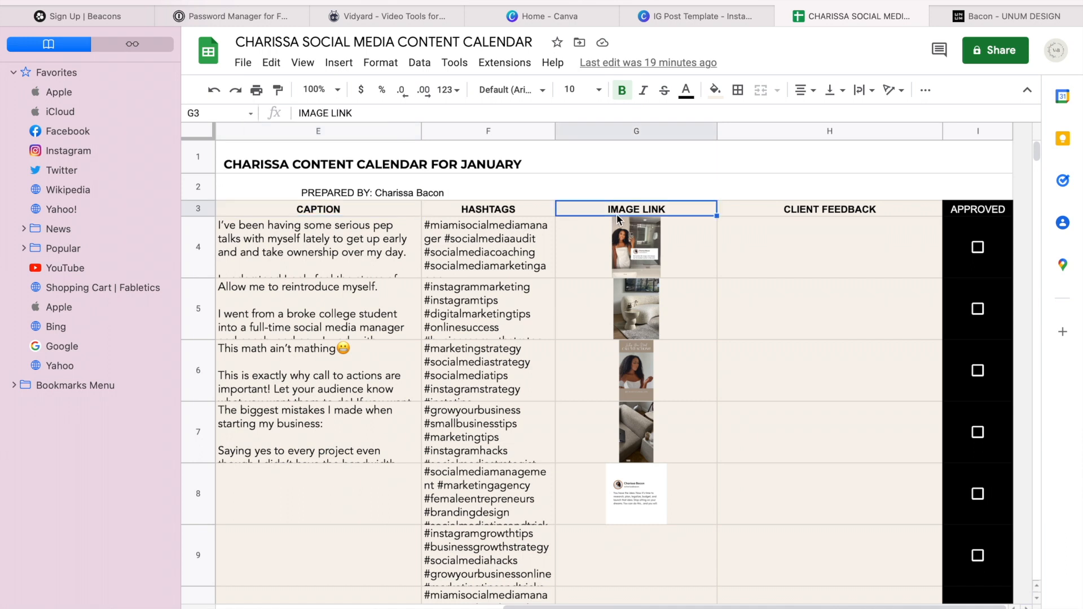
{"action": "left_click", "coordinate": [774, 212]}
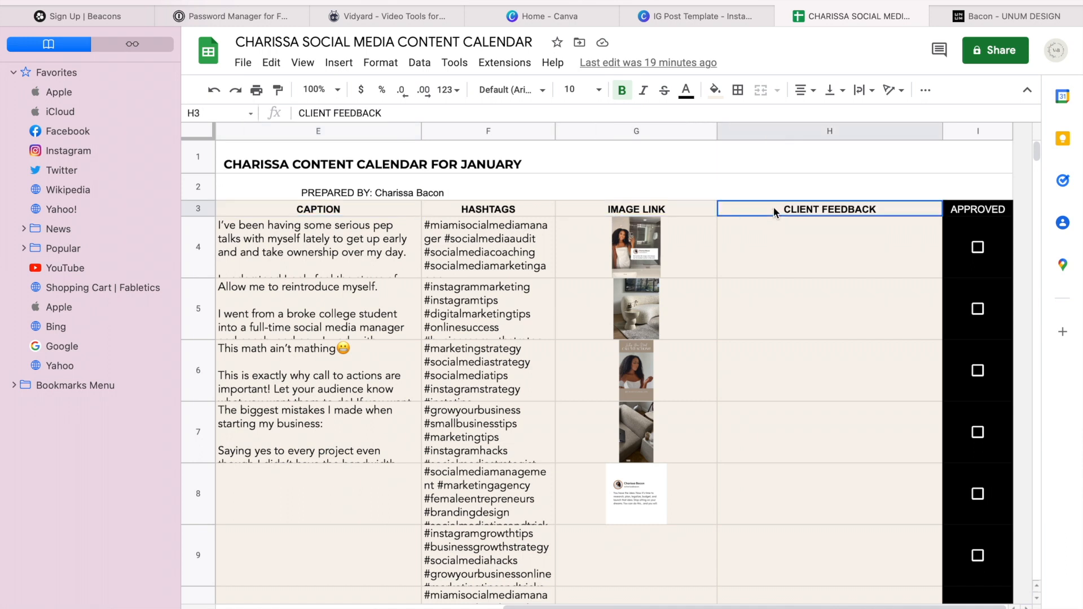
{"action": "left_click", "coordinate": [989, 210]}
{"action": "left_click", "coordinate": [808, 213]}
{"action": "left_click", "coordinate": [966, 208]}
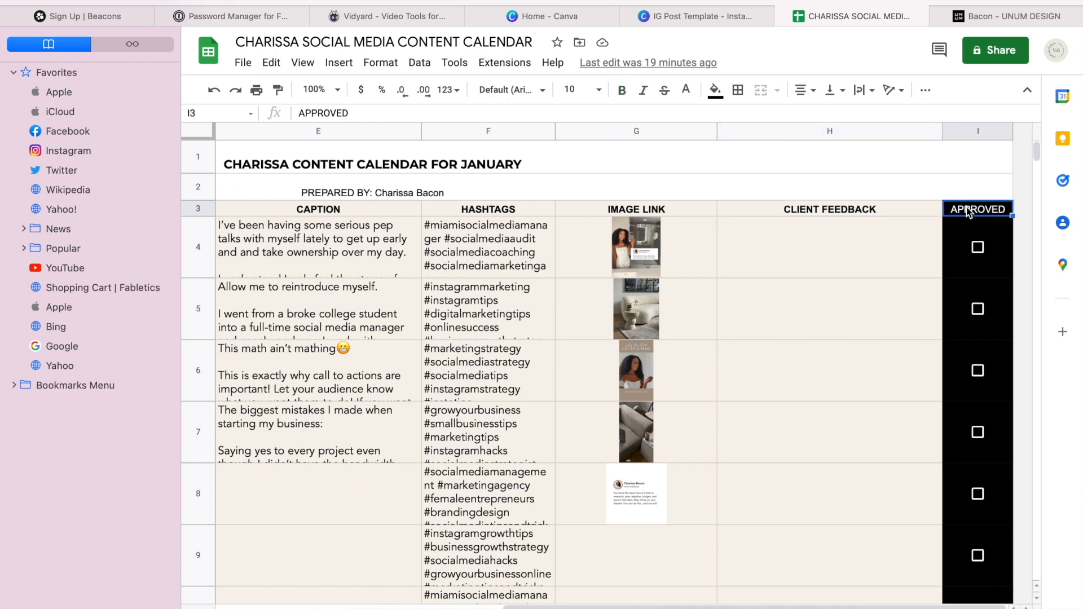
Tick the Approved checkboxes for the posts in rows 4 and 5, clear both, and select the row 4 Client Feedback cell.
{"action": "left_click", "coordinate": [977, 247]}
{"action": "left_click", "coordinate": [977, 310]}
{"action": "left_click", "coordinate": [978, 309]}
{"action": "left_click", "coordinate": [978, 247]}
{"action": "left_click", "coordinate": [824, 252]}
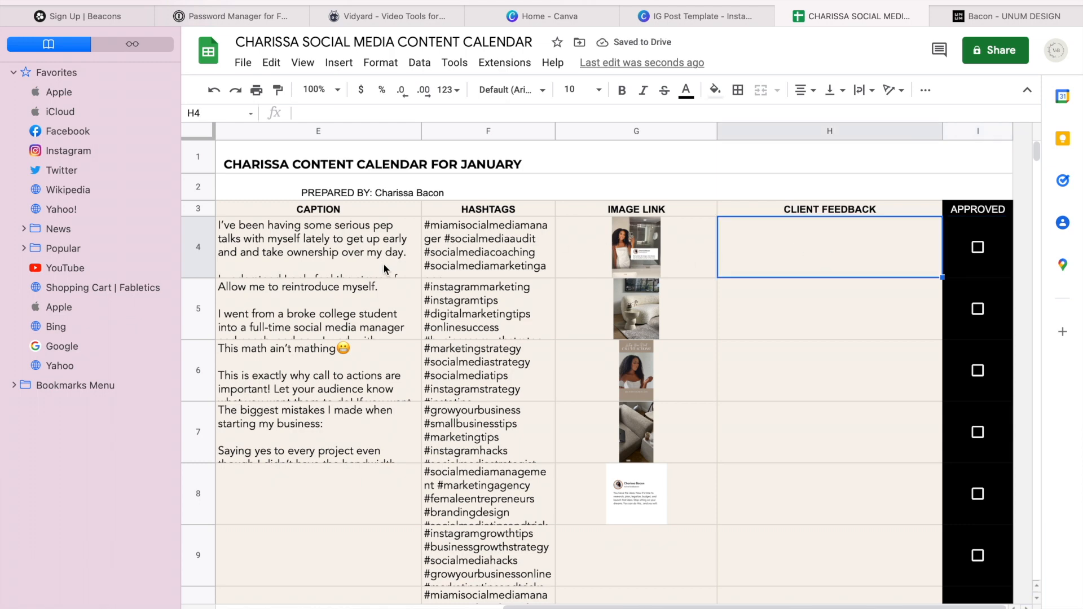
Examine the Topic/Idea entries of the first two scheduled posts in rows 4 and 5.
{"action": "scroll", "coordinate": [383, 268], "scroll_direction": "left", "scroll_amount": 10}
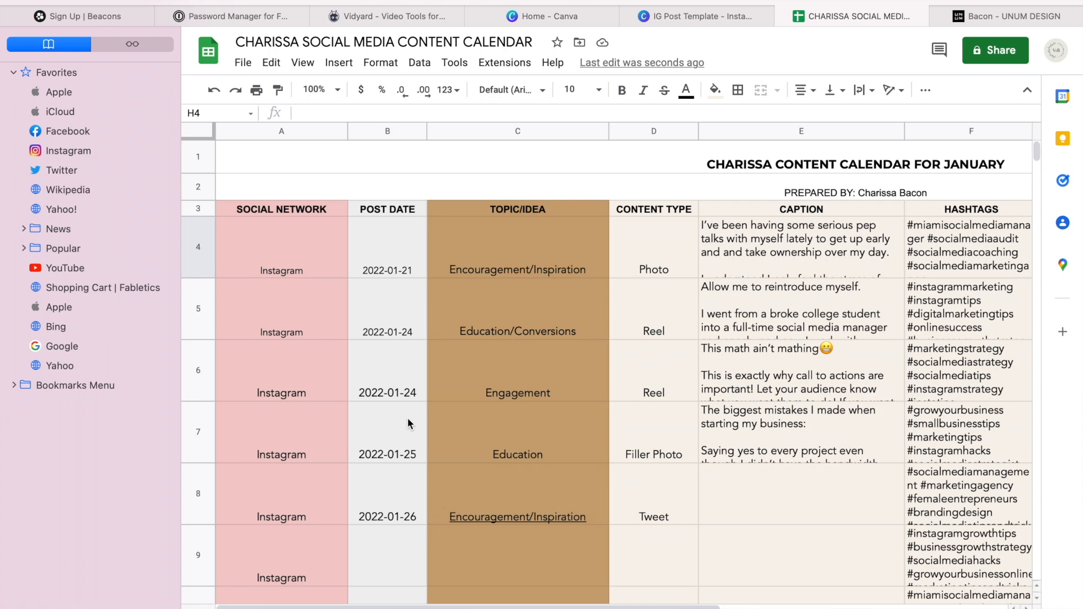
{"action": "left_click", "coordinate": [496, 249]}
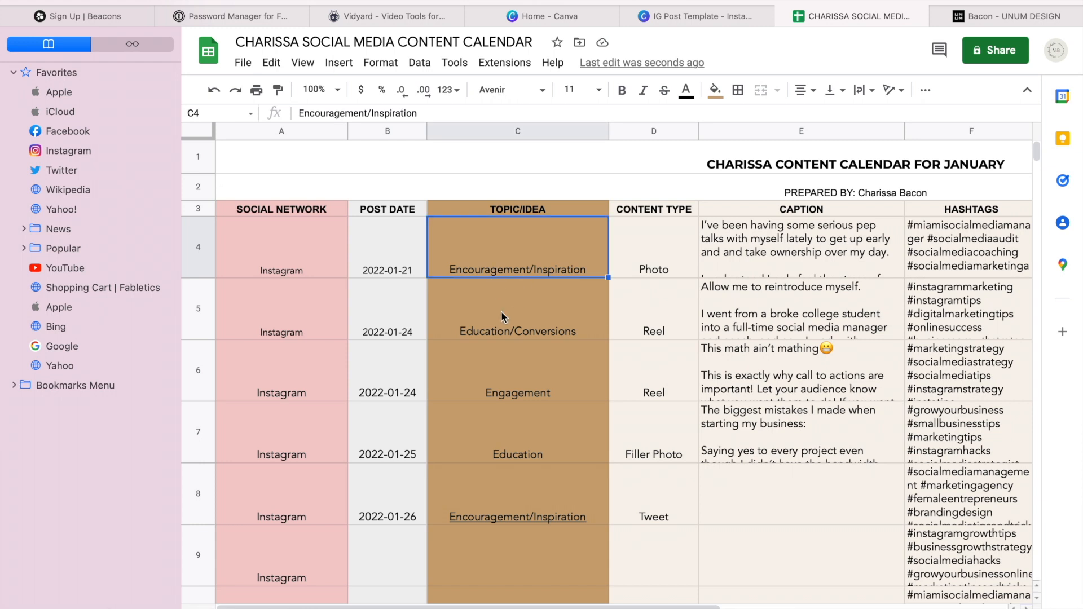
{"action": "left_click", "coordinate": [491, 330]}
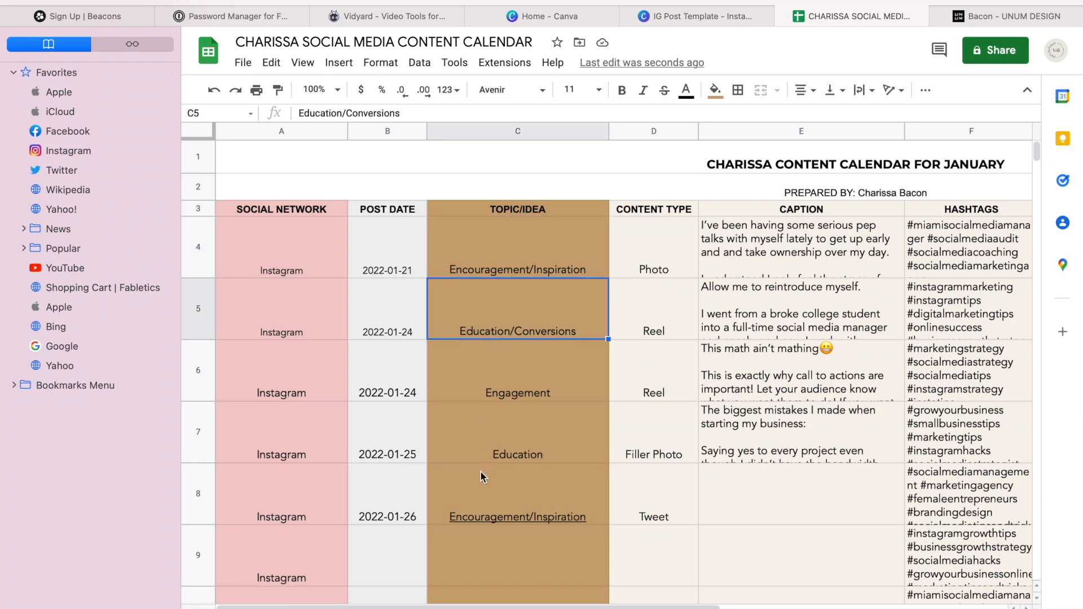
Go through the row 4 post's topic, content type, caption, hashtags and image.
{"action": "left_click", "coordinate": [513, 273]}
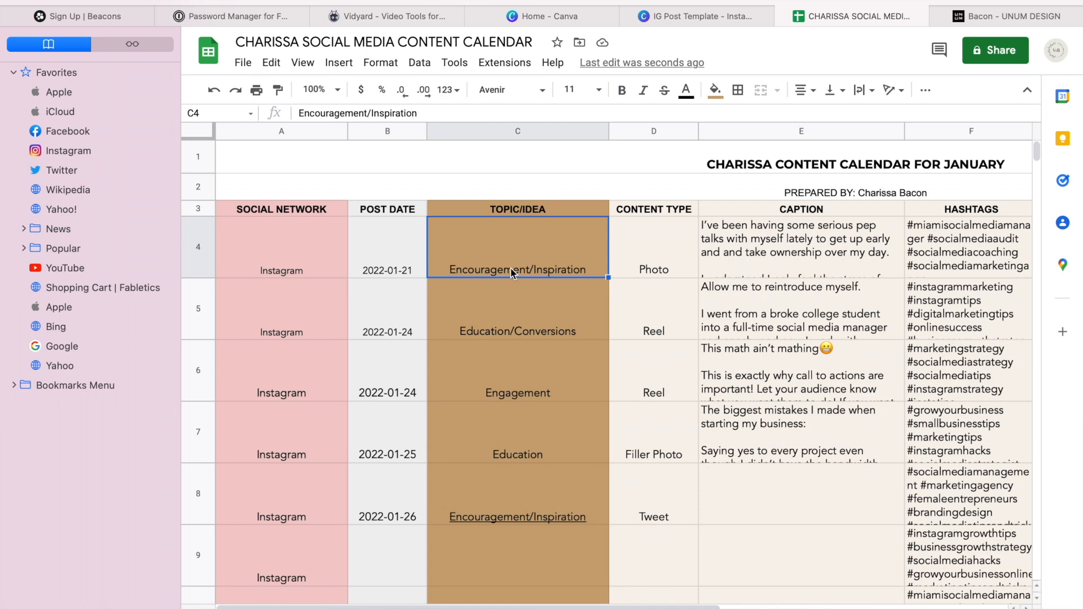
{"action": "left_click", "coordinate": [657, 255]}
{"action": "left_click", "coordinate": [743, 255]}
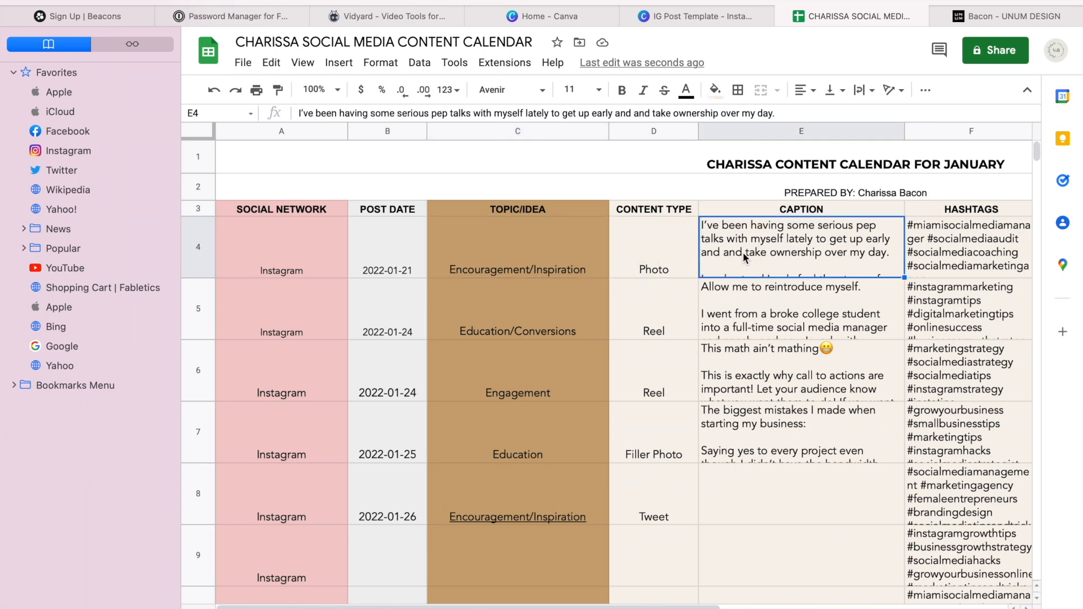
{"action": "scroll", "coordinate": [742, 252], "scroll_direction": "right", "scroll_amount": 3}
{"action": "left_click", "coordinate": [798, 248]}
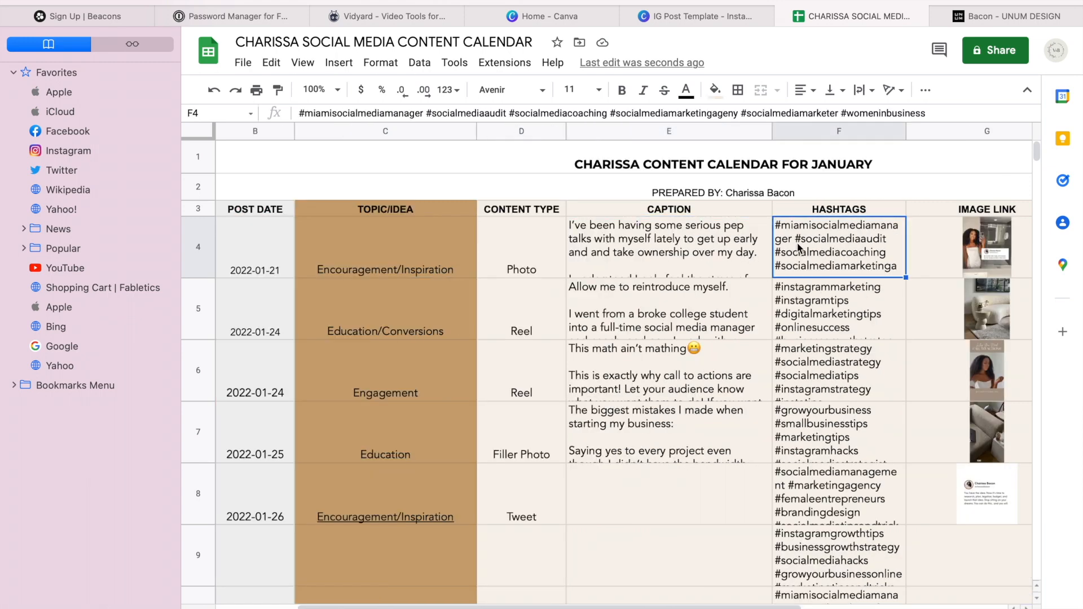
{"action": "scroll", "coordinate": [796, 246], "scroll_direction": "right", "scroll_amount": 5}
{"action": "left_click", "coordinate": [771, 236]}
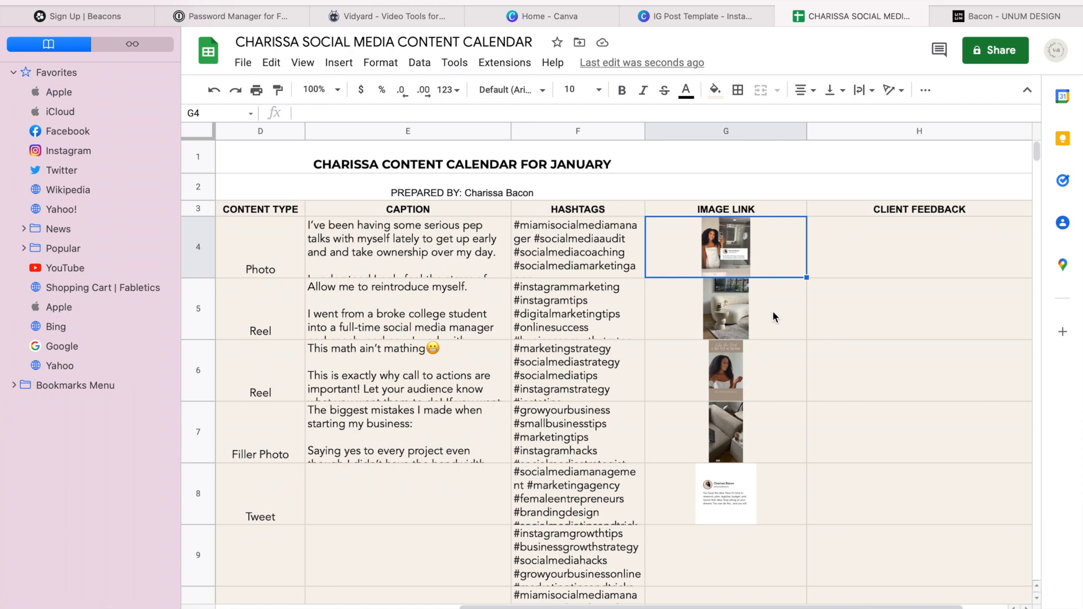
Check the Image Link pictures for the posts in rows 5 through 8.
{"action": "left_click", "coordinate": [752, 322]}
{"action": "left_click", "coordinate": [757, 366]}
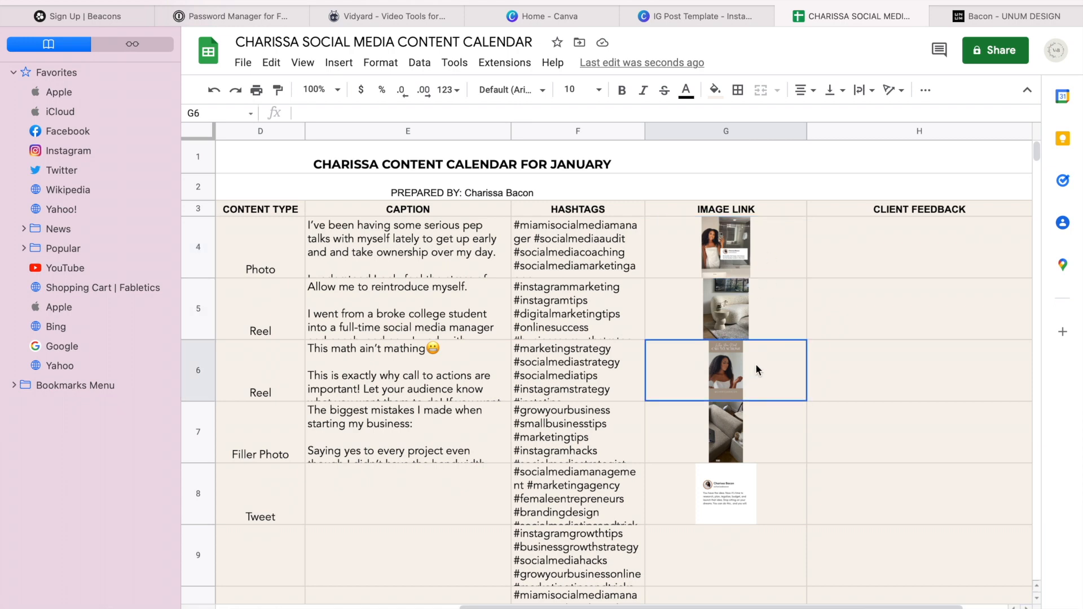
{"action": "left_click", "coordinate": [757, 433]}
{"action": "left_click", "coordinate": [763, 518]}
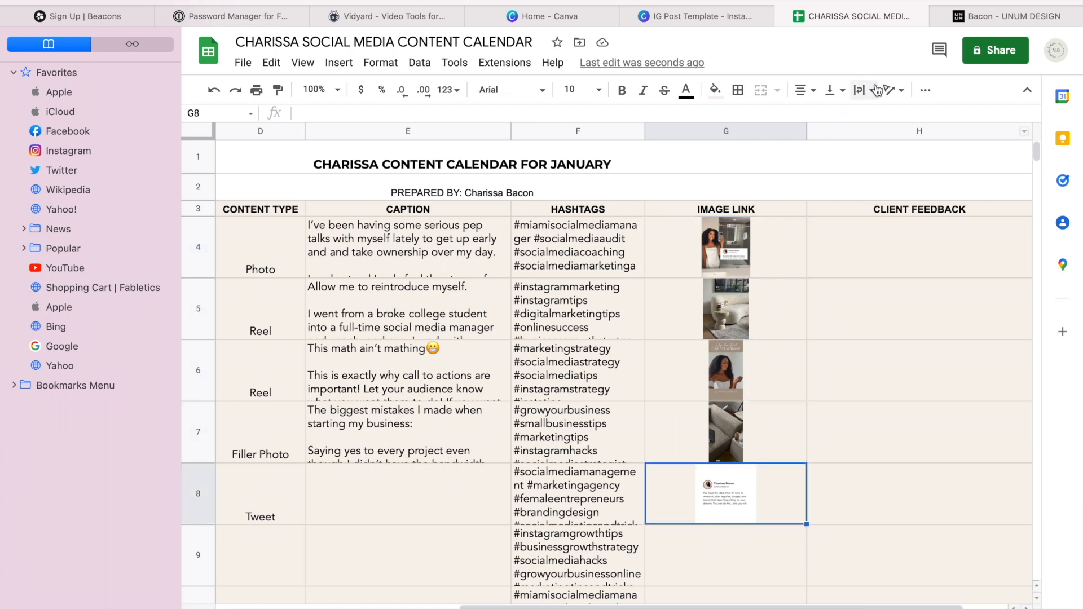
Return to the UNUM feed planner and select the portrait with the laptop and mug and the kitchen portrait with the camera.
{"action": "left_click", "coordinate": [1001, 17]}
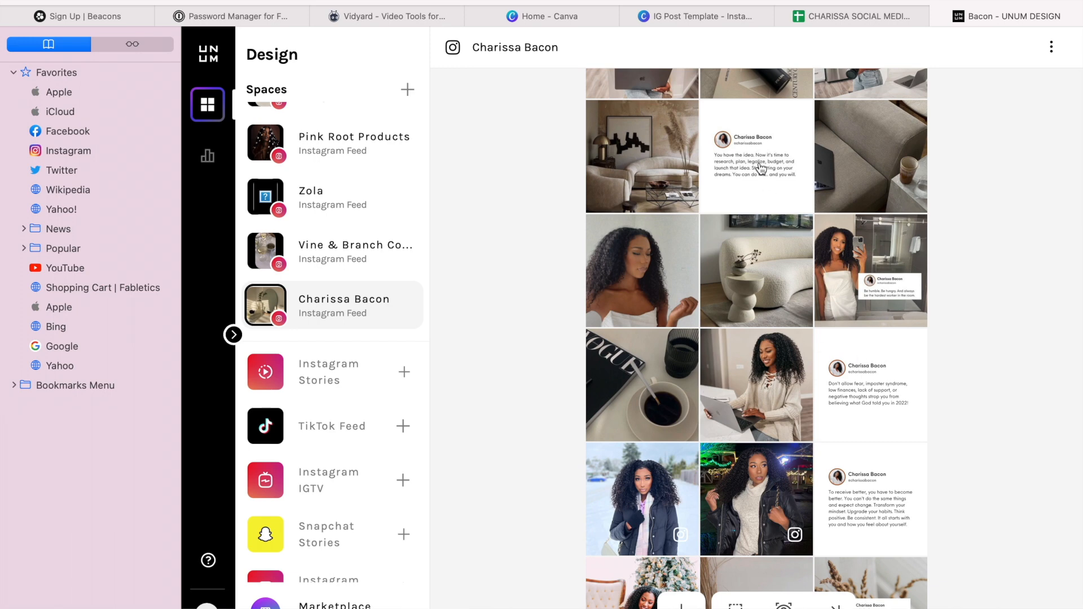
{"action": "scroll", "coordinate": [764, 180], "scroll_direction": "up", "scroll_amount": 3}
{"action": "scroll", "coordinate": [739, 310], "scroll_direction": "up", "scroll_amount": 3}
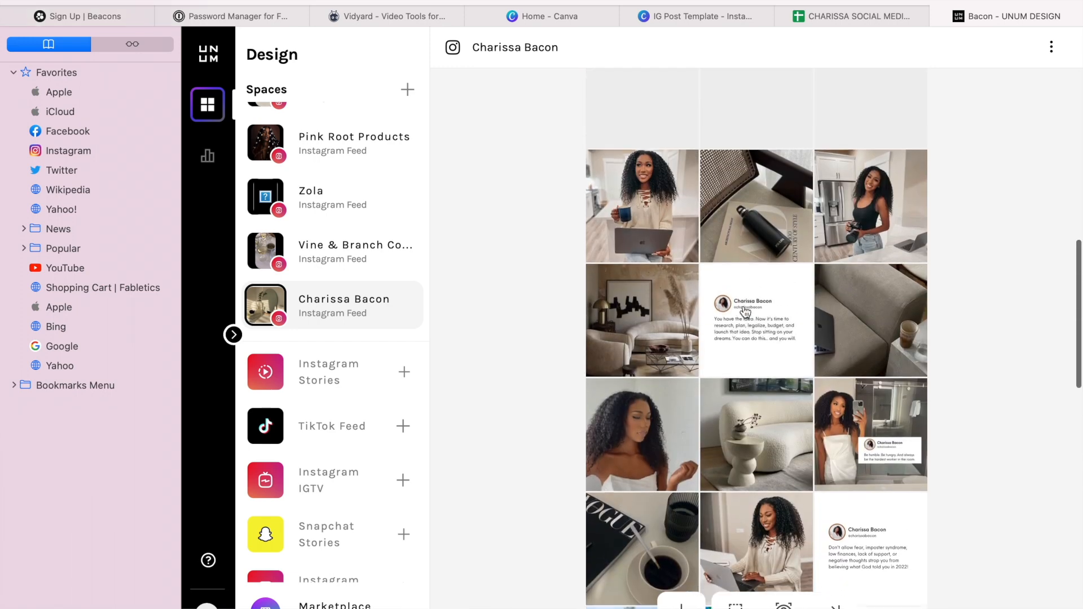
{"action": "left_click", "coordinate": [667, 143]}
{"action": "left_click", "coordinate": [870, 141]}
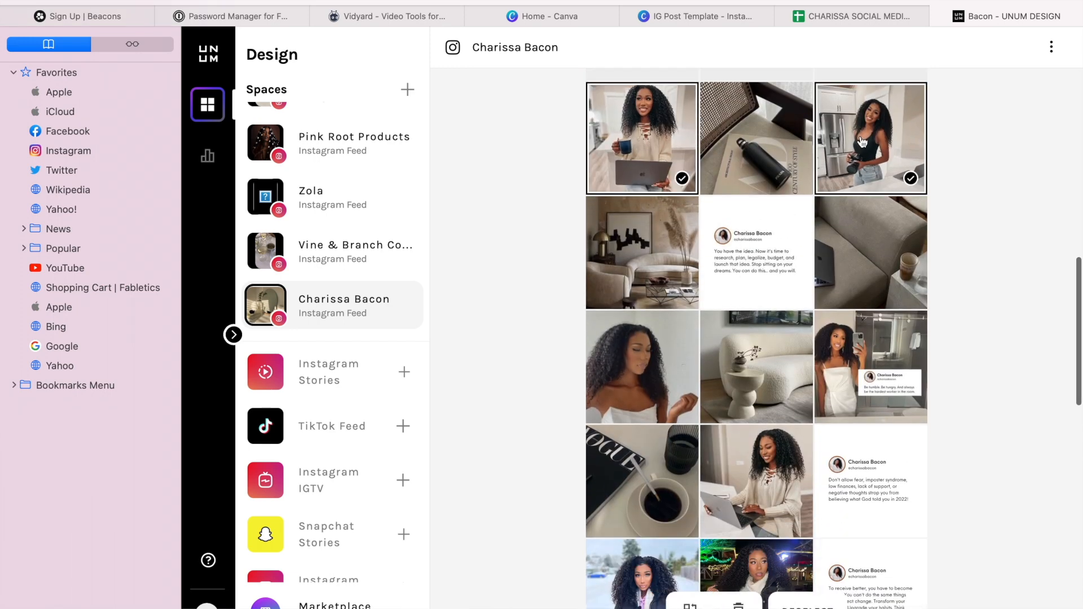
Deselect the two portraits, and open the post description of the mirror selfie with the quote overlay and save it.
{"action": "left_click", "coordinate": [673, 145]}
{"action": "left_click", "coordinate": [878, 160]}
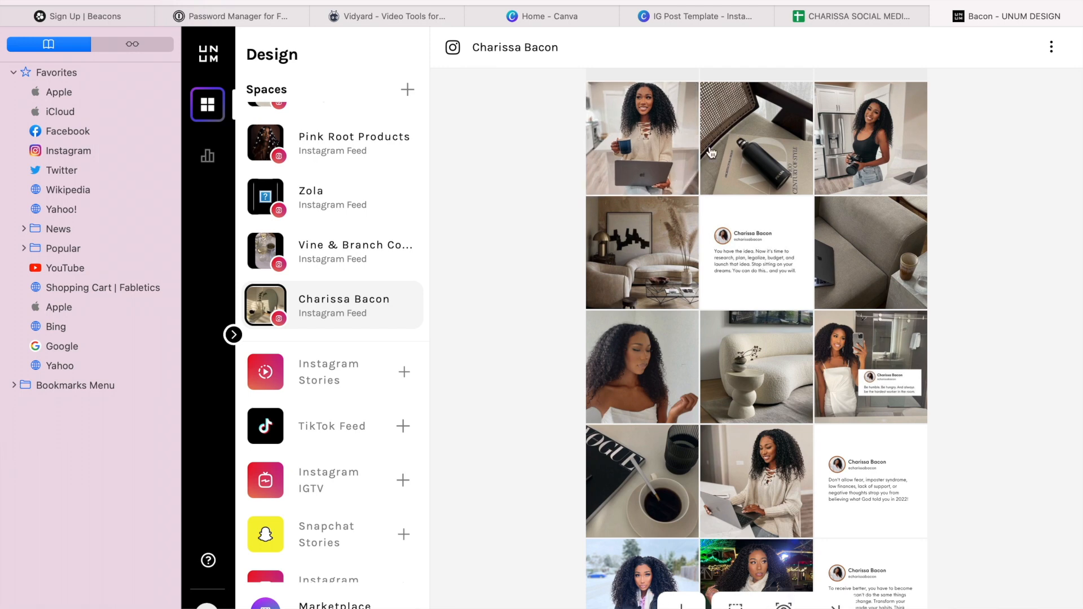
{"action": "scroll", "coordinate": [742, 242], "scroll_direction": "down", "scroll_amount": 1}
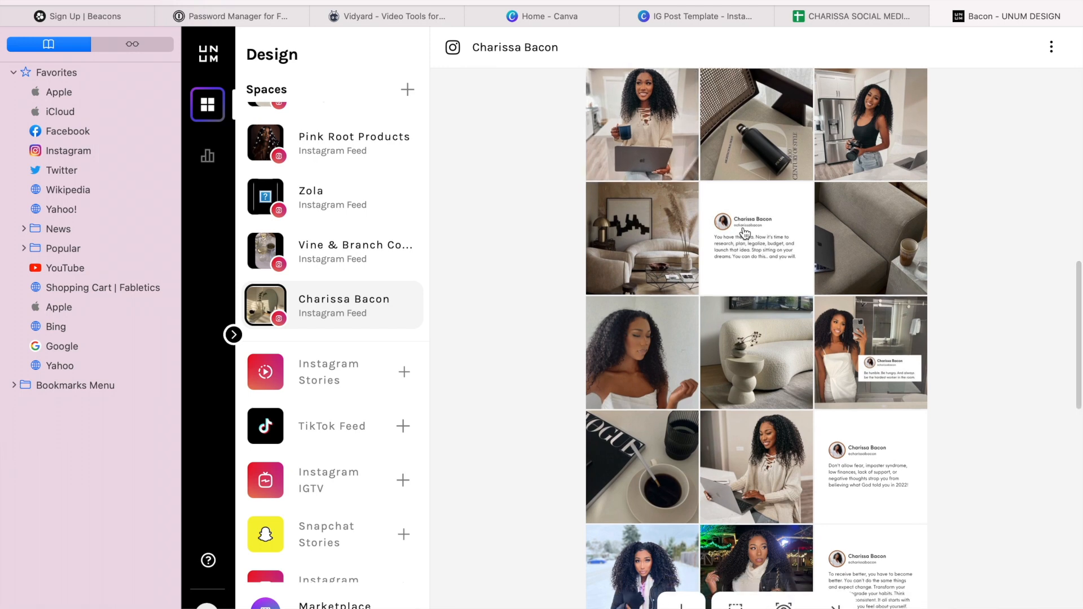
{"action": "left_click", "coordinate": [871, 365]}
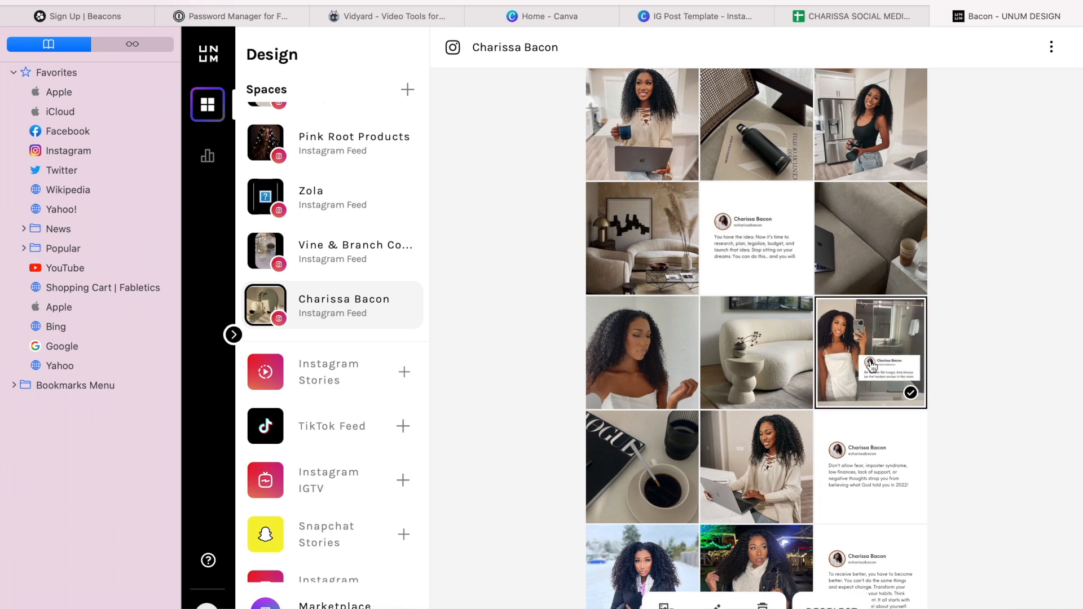
{"action": "left_click", "coordinate": [716, 604]}
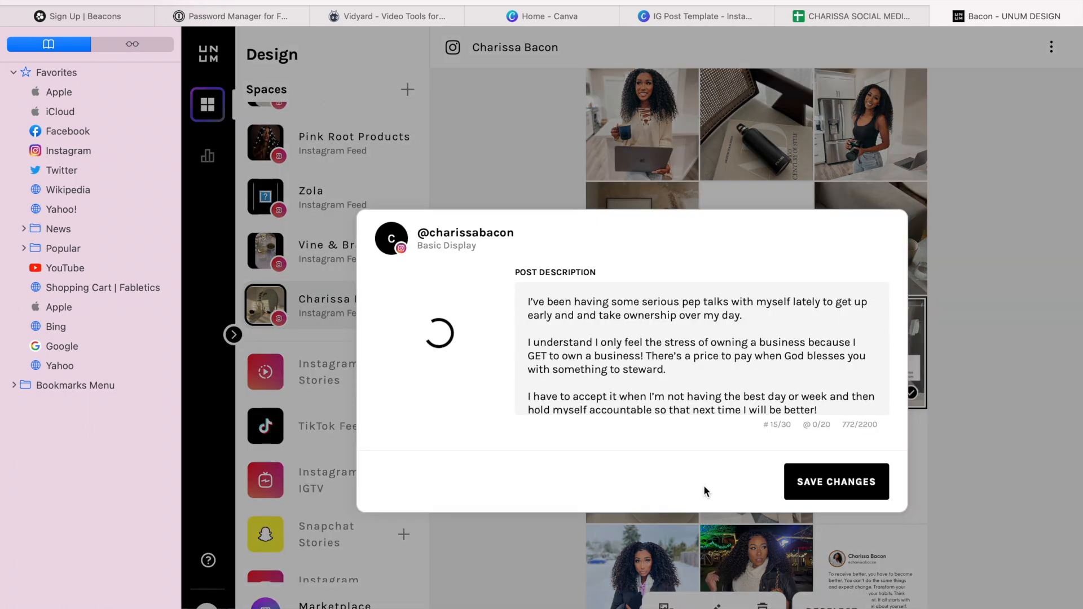
{"action": "left_click", "coordinate": [863, 484]}
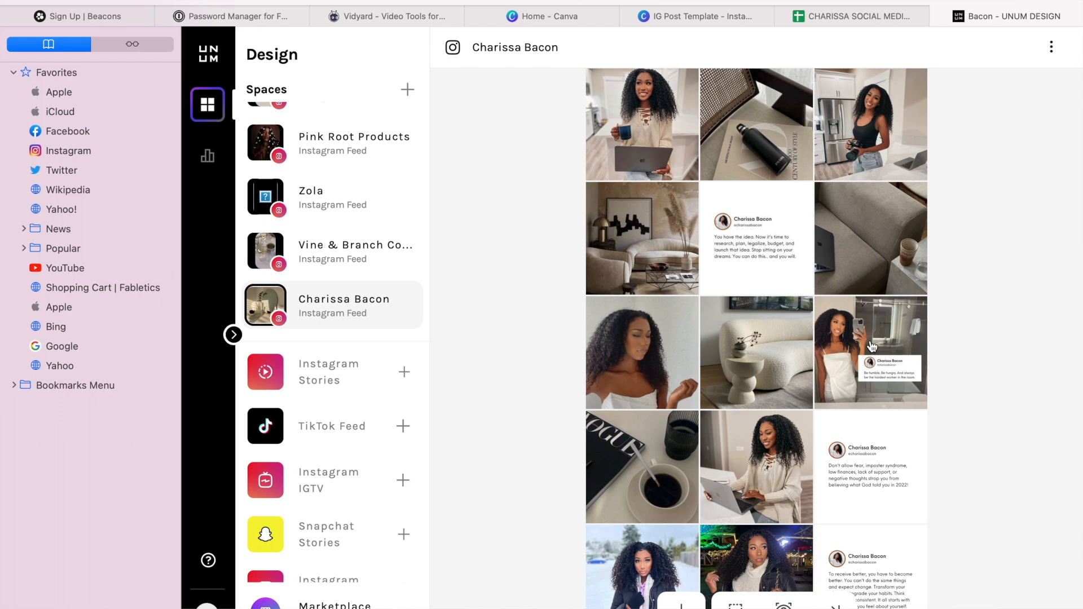
Look over the planned feed grid from its first row down to the portrait and quote posts.
{"action": "scroll", "coordinate": [873, 346], "scroll_direction": "up", "scroll_amount": 15}
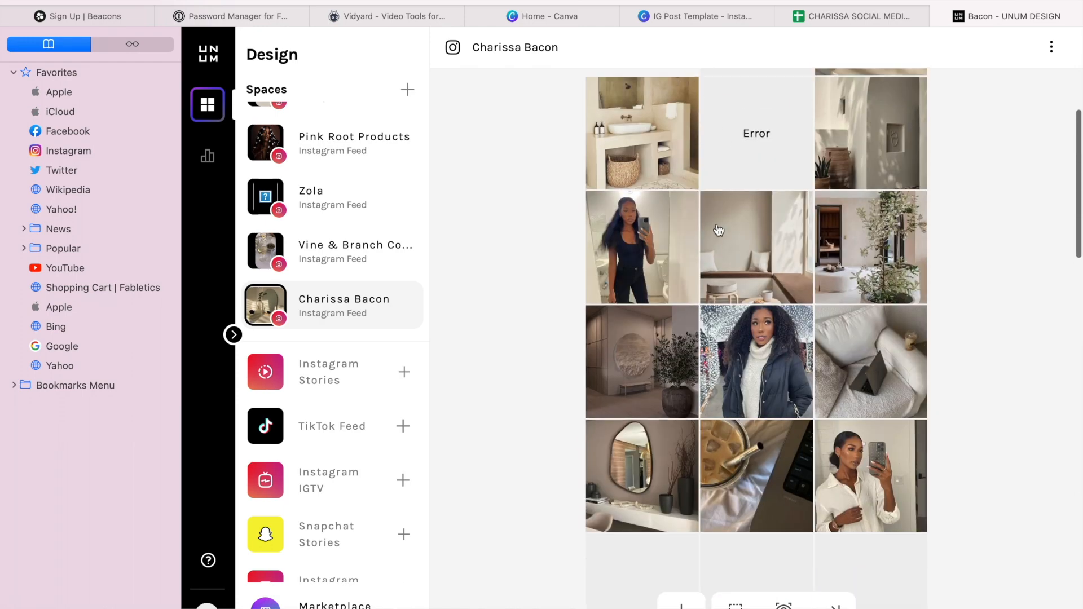
{"action": "scroll", "coordinate": [696, 176], "scroll_direction": "down", "scroll_amount": 1}
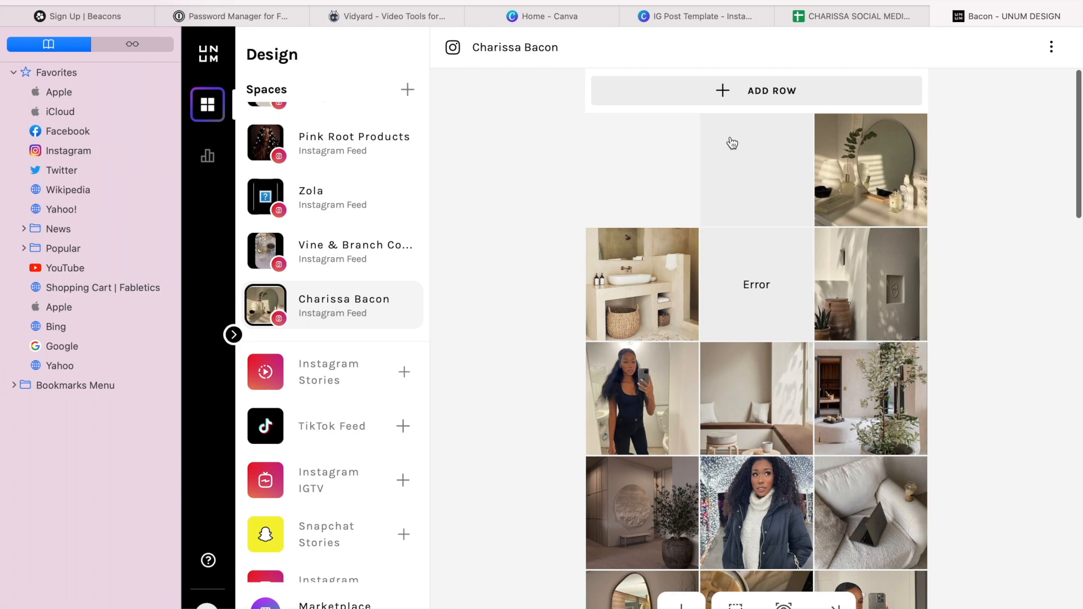
{"action": "scroll", "coordinate": [707, 252], "scroll_direction": "down", "scroll_amount": 7}
{"action": "scroll", "coordinate": [707, 252], "scroll_direction": "down", "scroll_amount": 5}
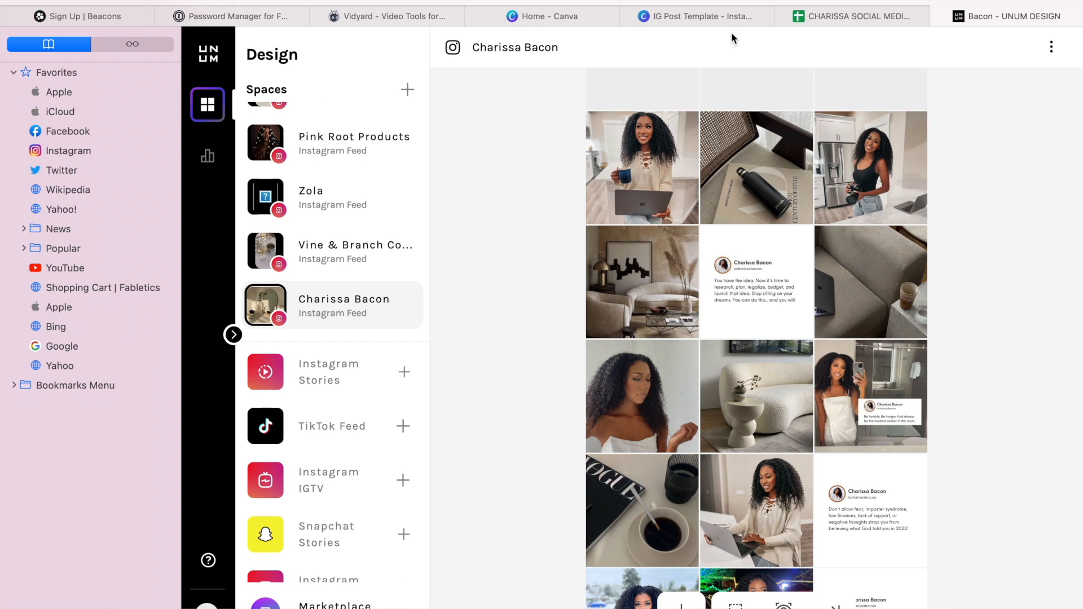
{"action": "scroll", "coordinate": [781, 236], "scroll_direction": "up", "scroll_amount": 3}
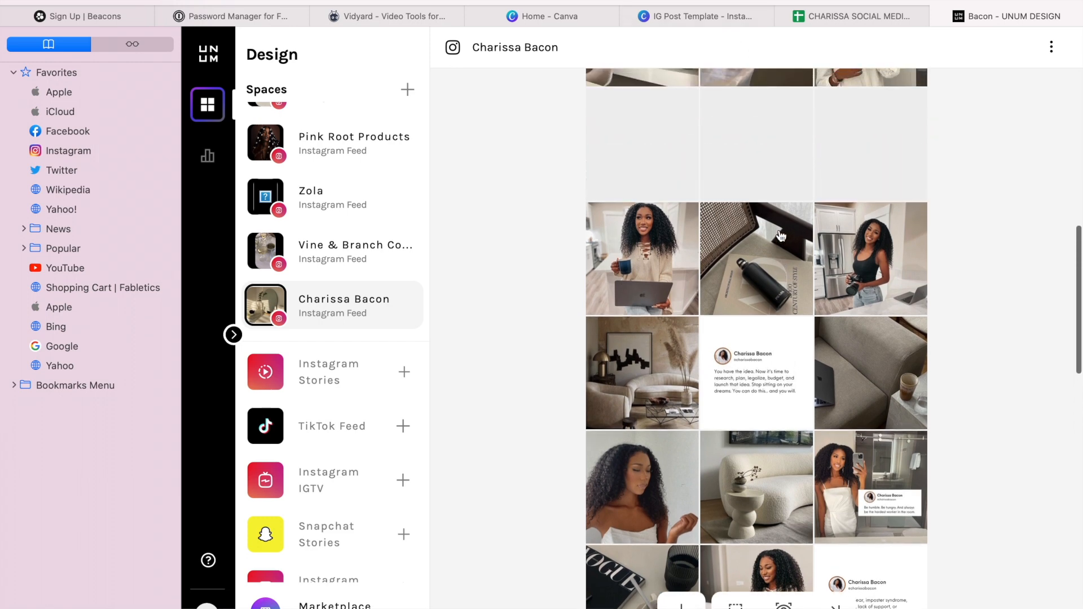
{"action": "scroll", "coordinate": [781, 236], "scroll_direction": "down", "scroll_amount": 1}
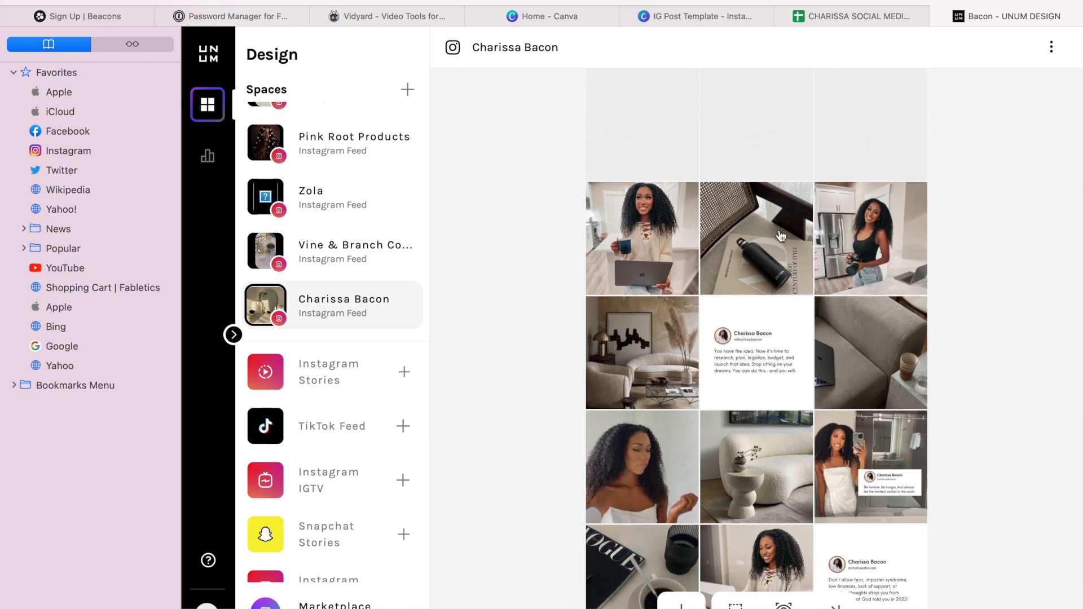
{"action": "scroll", "coordinate": [797, 326], "scroll_direction": "down", "scroll_amount": 5}
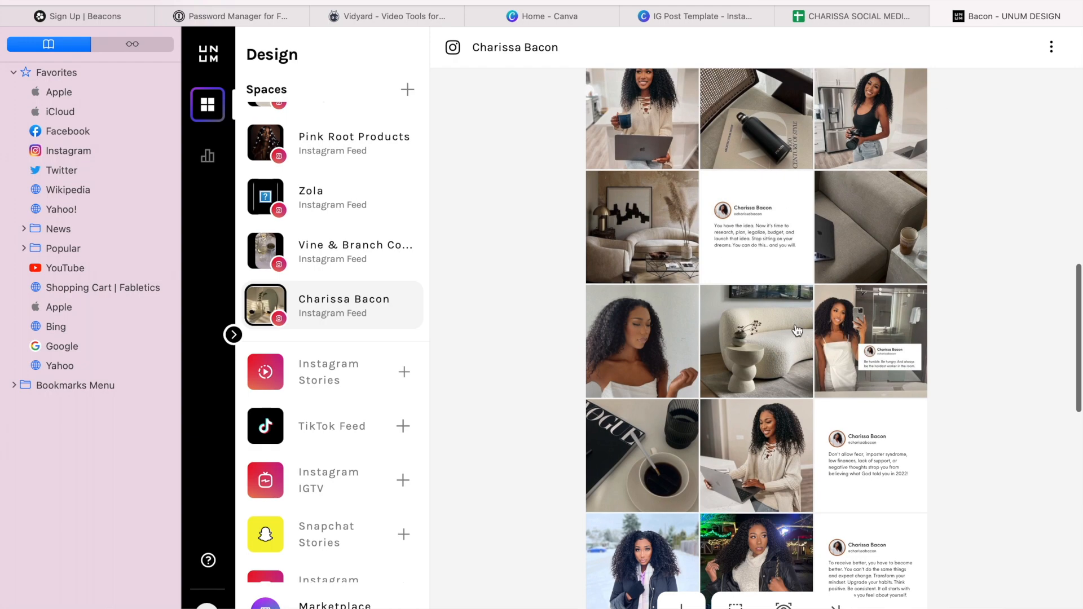
Switch to the content calendar in Google Sheets and review its Social Network, Post Date, Topic/Idea and Content Type columns.
{"action": "left_click", "coordinate": [888, 17]}
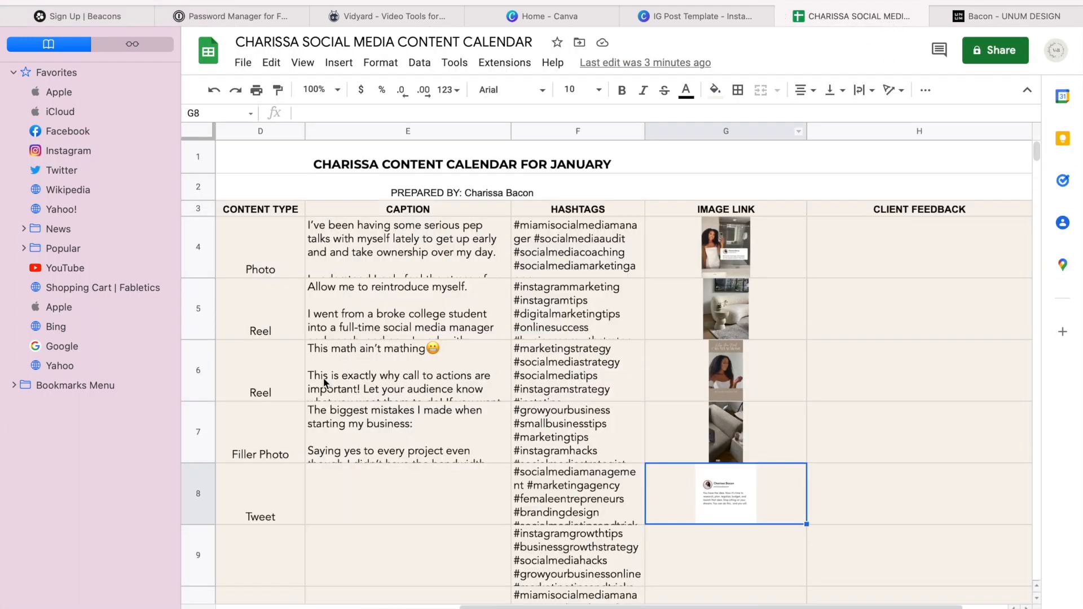
{"action": "scroll", "coordinate": [323, 377], "scroll_direction": "left", "scroll_amount": 5}
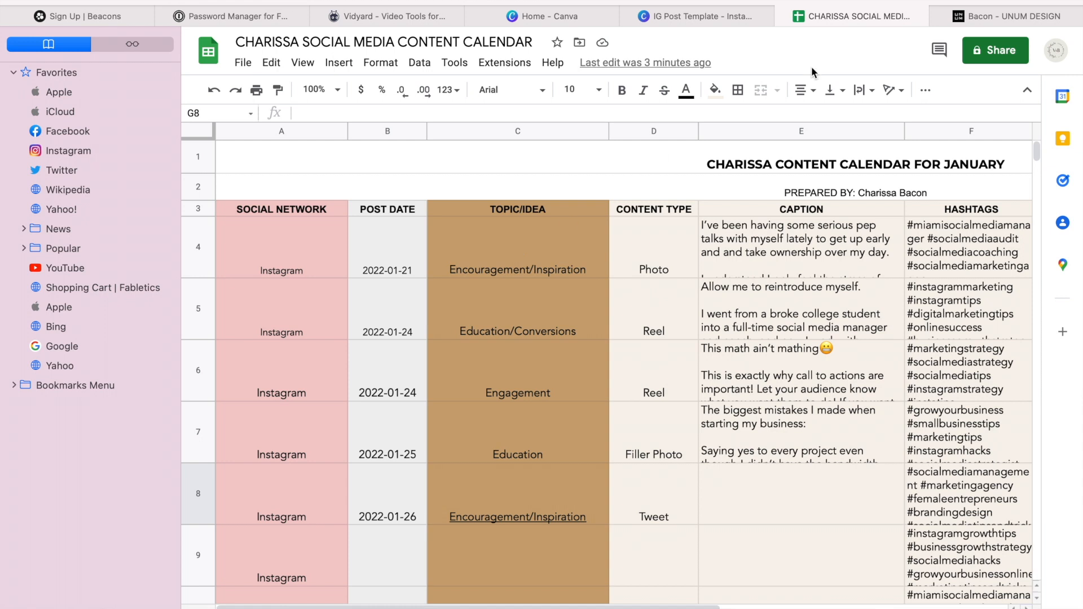
Switch to the IG Post Template design in Canva and look through its post pages between page 20 and page 7.
{"action": "left_click", "coordinate": [747, 16]}
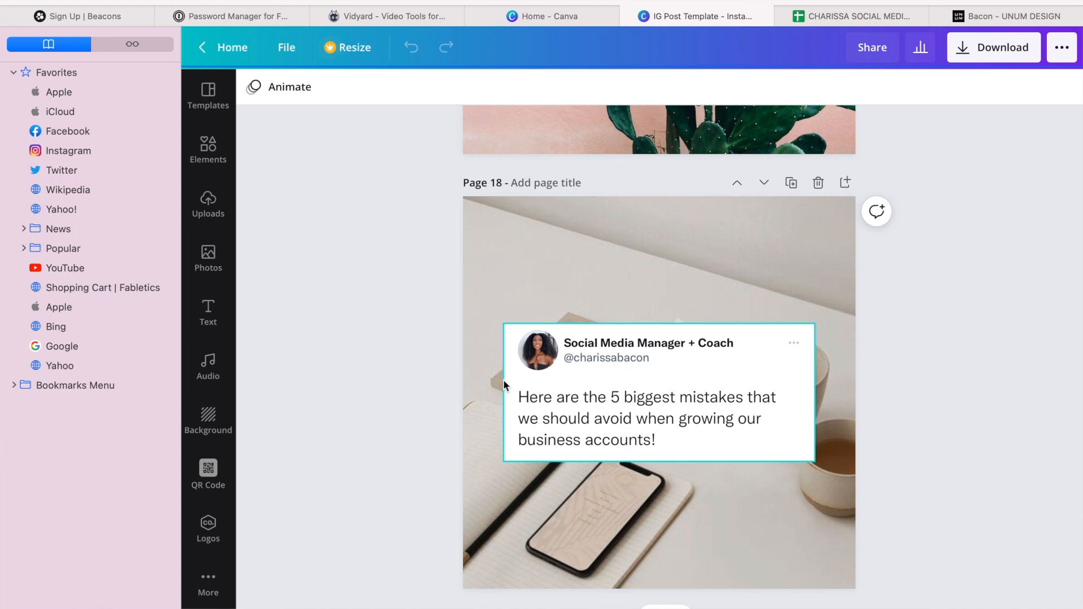
{"action": "scroll", "coordinate": [404, 259], "scroll_direction": "down", "scroll_amount": 7}
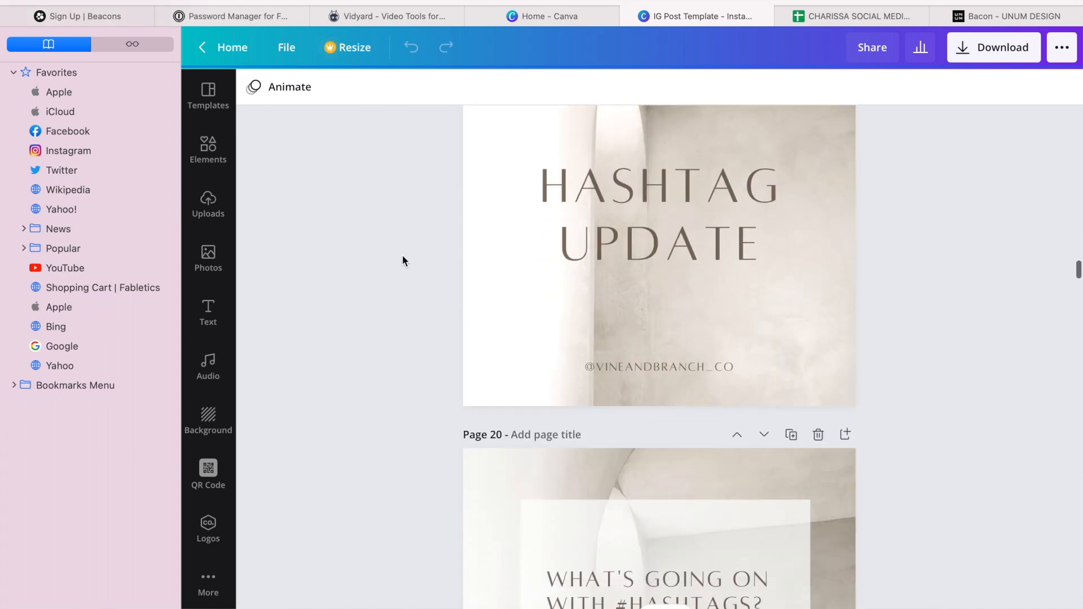
{"action": "scroll", "coordinate": [403, 260], "scroll_direction": "up", "scroll_amount": 10}
{"action": "scroll", "coordinate": [402, 260], "scroll_direction": "down", "scroll_amount": 1}
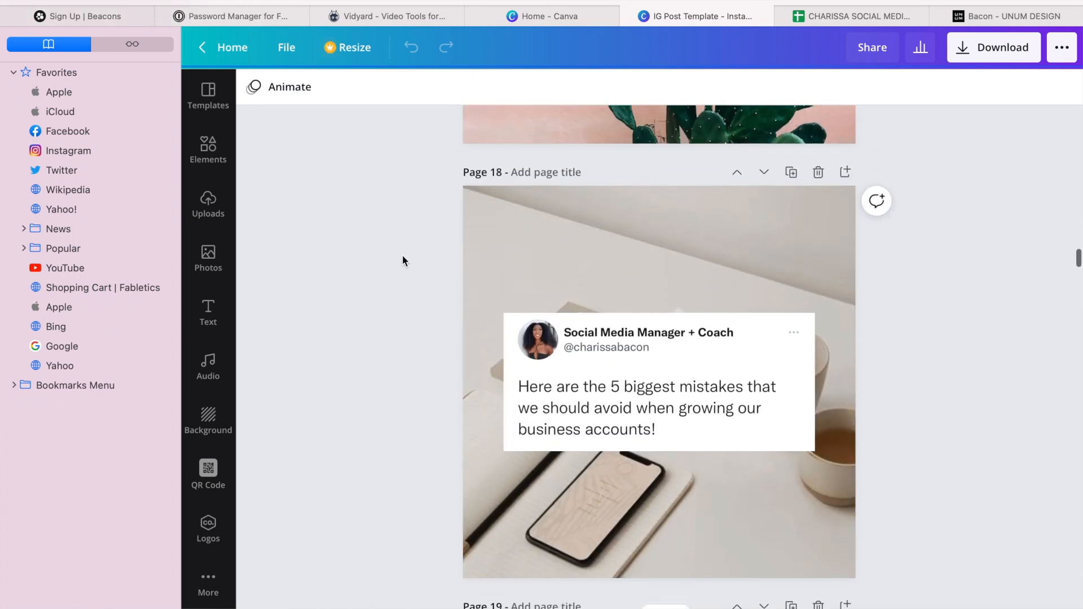
{"action": "scroll", "coordinate": [368, 229], "scroll_direction": "up", "scroll_amount": 15}
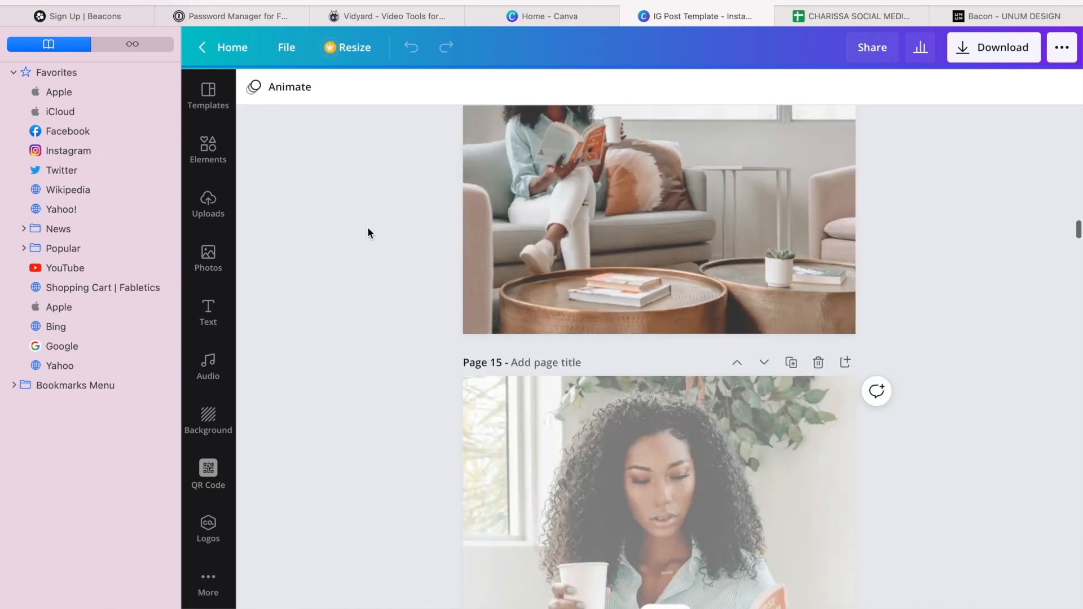
{"action": "scroll", "coordinate": [368, 233], "scroll_direction": "up", "scroll_amount": 15}
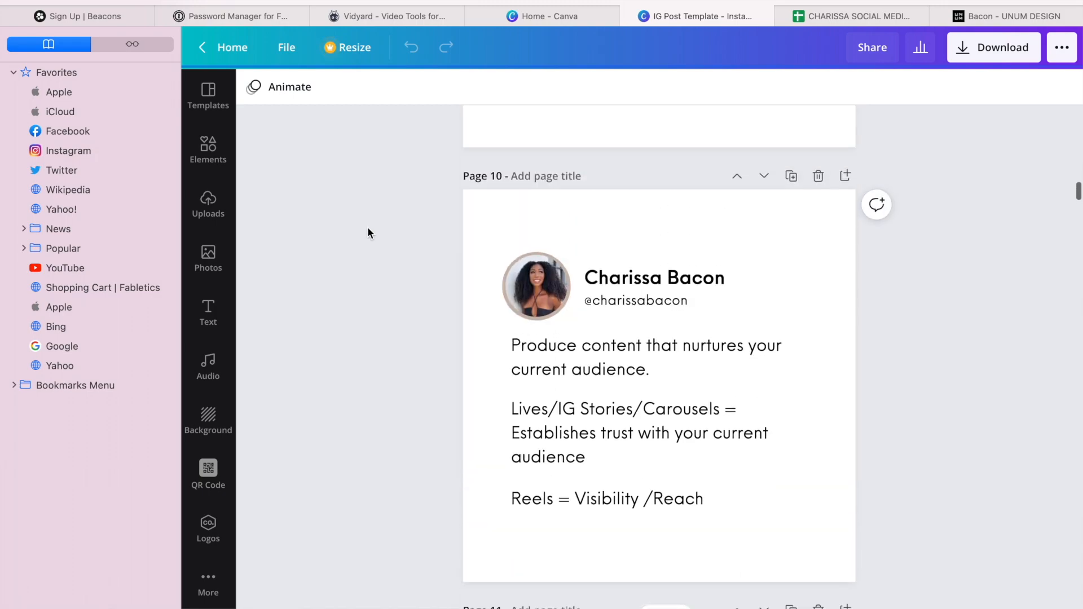
{"action": "scroll", "coordinate": [367, 231], "scroll_direction": "up", "scroll_amount": 6}
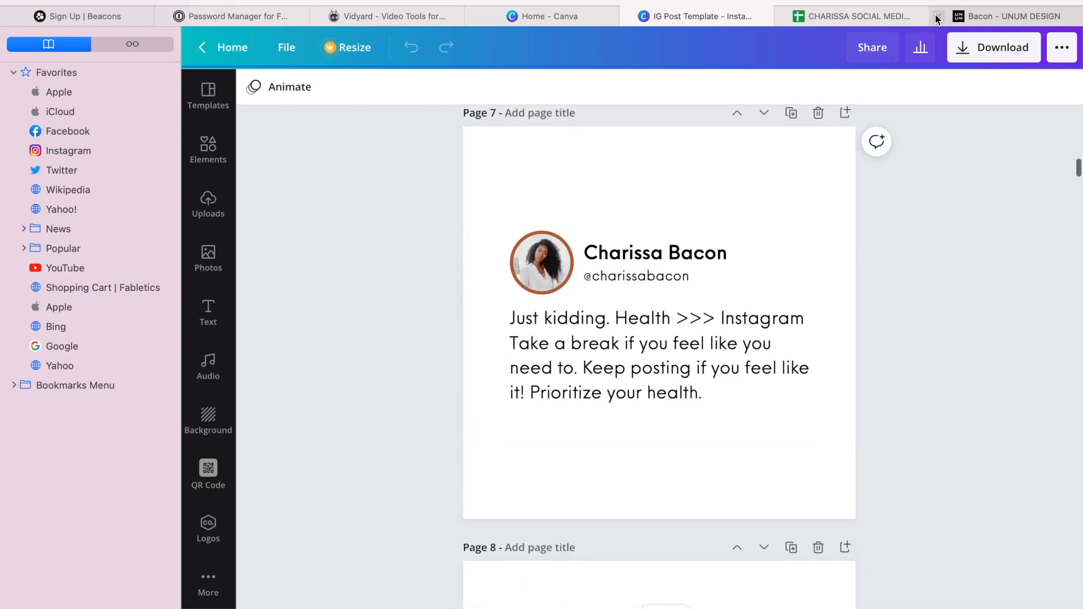
Check the row 4 post's Image Link picture in the content calendar, and compare it with the feed grid in UNUM.
{"action": "left_click", "coordinate": [894, 19]}
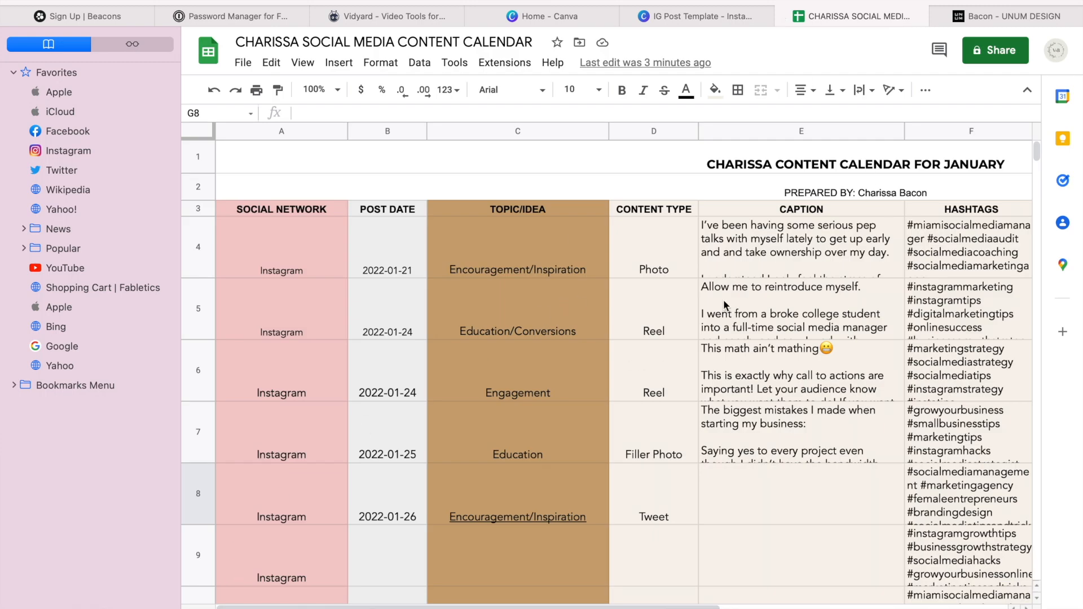
{"action": "scroll", "coordinate": [724, 305], "scroll_direction": "right", "scroll_amount": 5}
{"action": "left_click", "coordinate": [726, 248]}
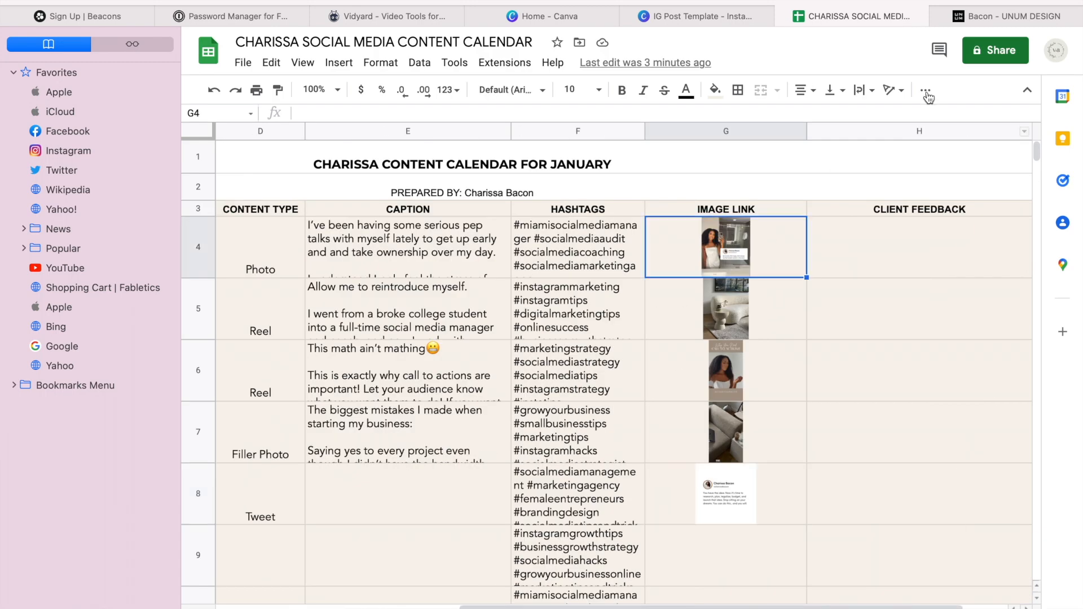
{"action": "left_click", "coordinate": [979, 19]}
{"action": "scroll", "coordinate": [733, 219], "scroll_direction": "up", "scroll_amount": 2}
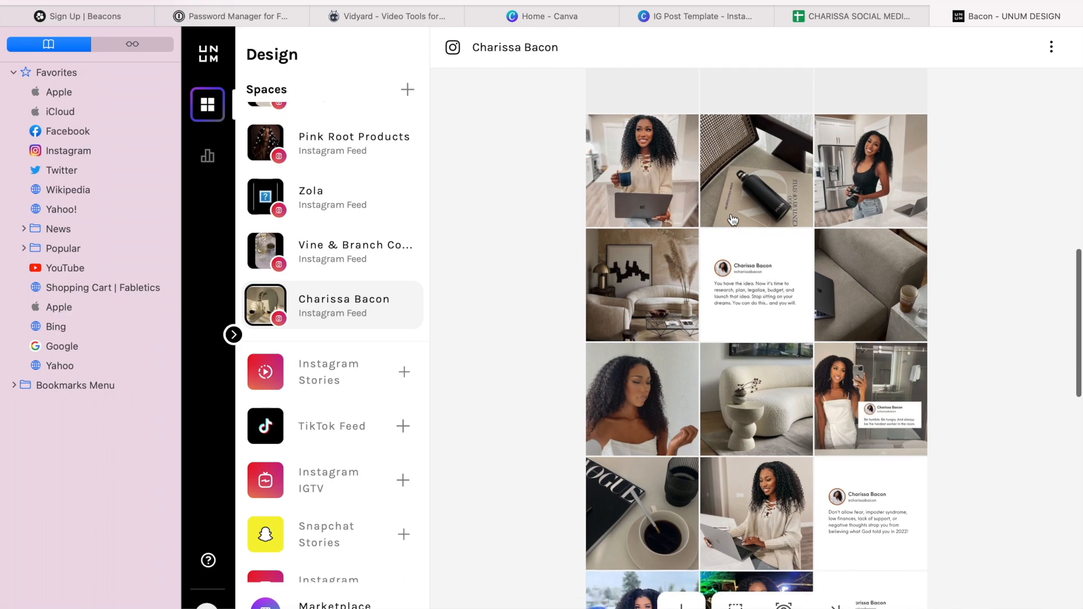